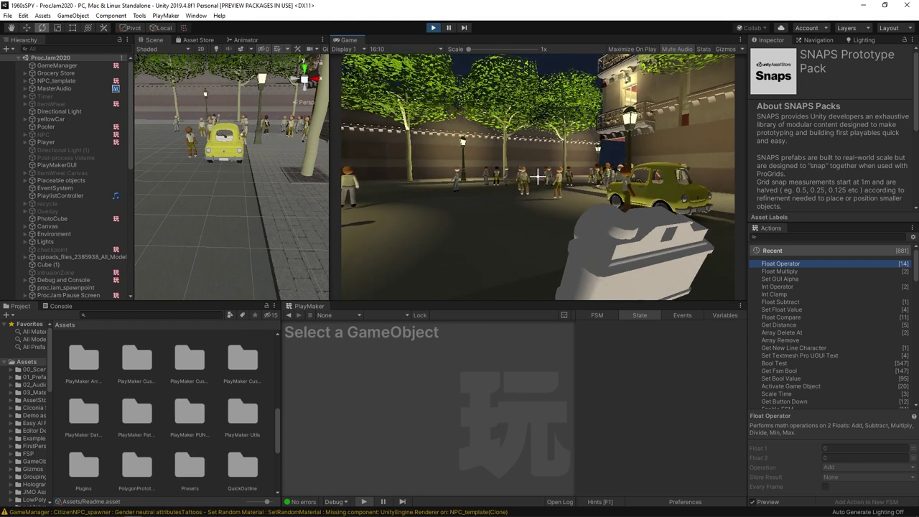
- Run the command "scaleTime .2" in the in-game debug console and aim the camera at the slowed-down crowd
{"action": "key", "text": "grave"}
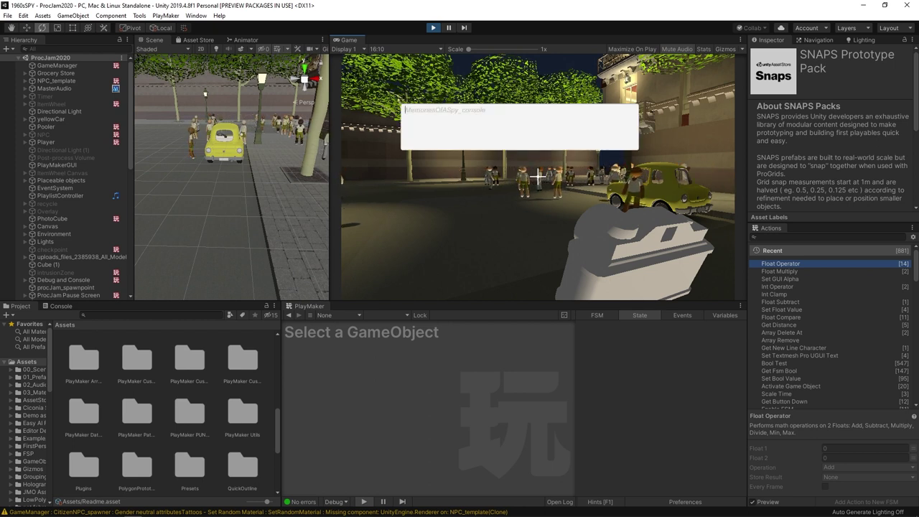
{"action": "type", "text": "scaleTime "}
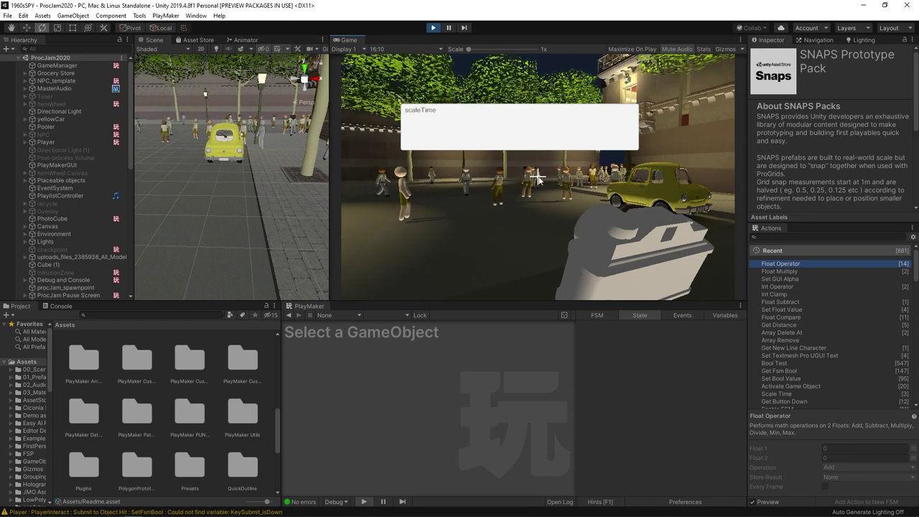
{"action": "type", "text": ".2"}
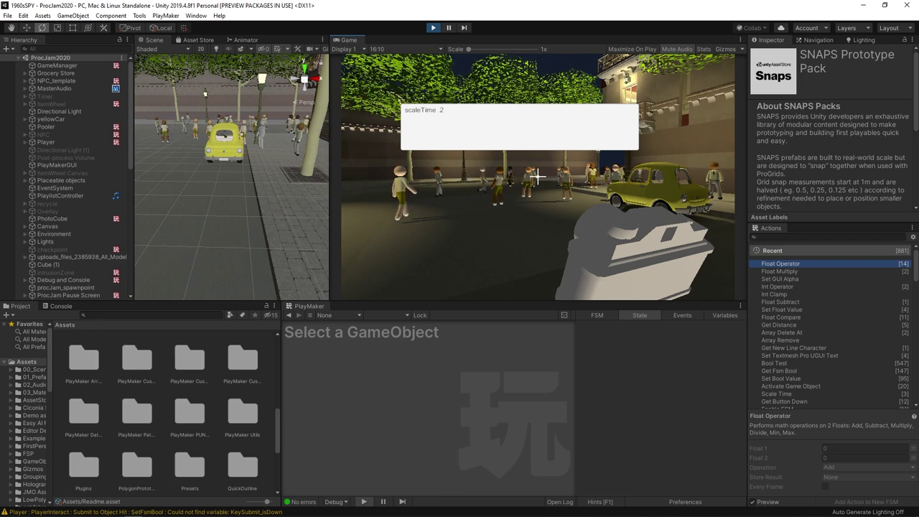
{"action": "key", "text": "Return"}
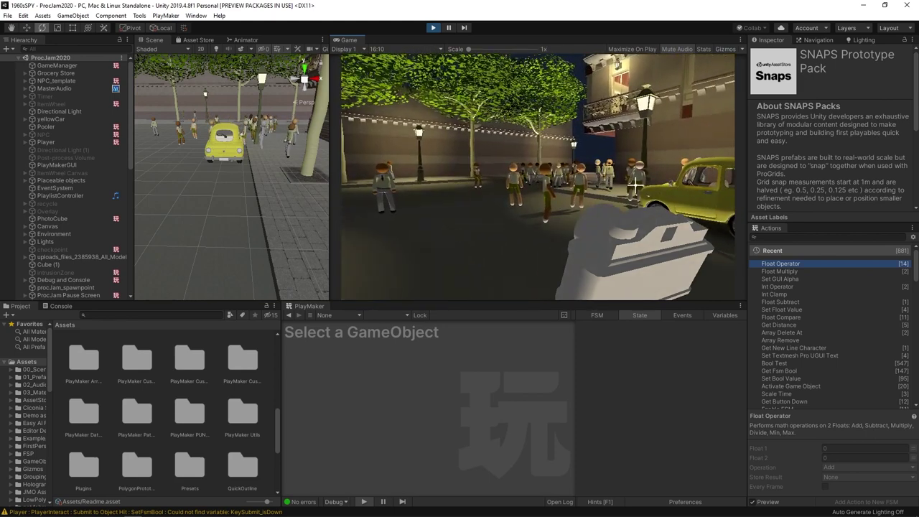
{"action": "right_click", "coordinate": [621, 204]}
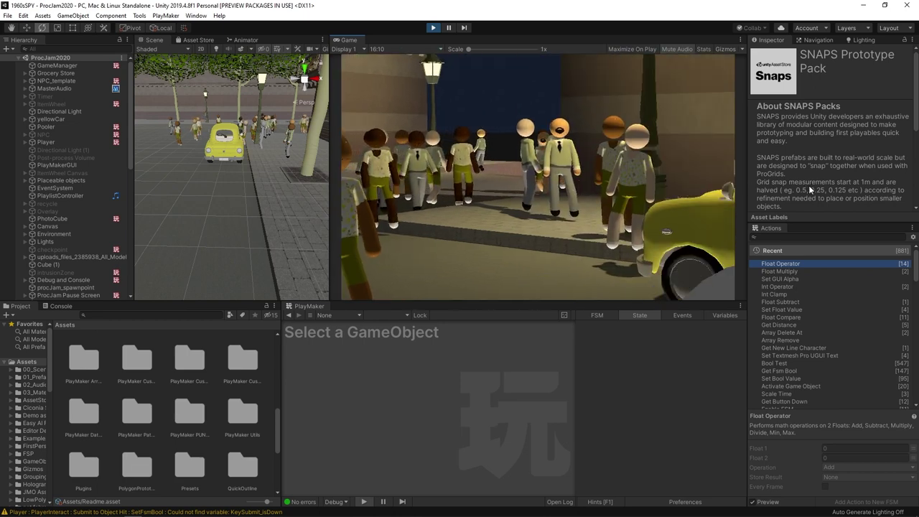
{"action": "right_click", "coordinate": [557, 172]}
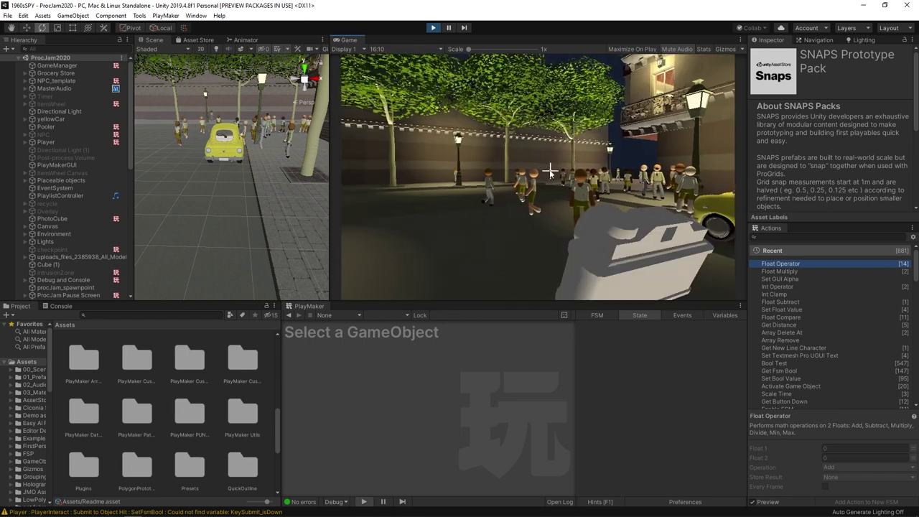
- Run the command "scaleTime 1" in the in-game console to restore normal game speed
{"action": "key", "text": "grave"}
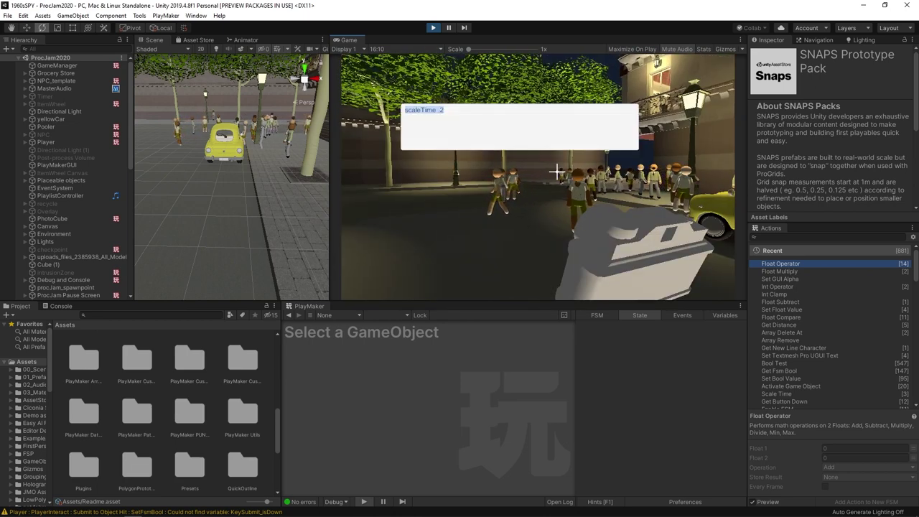
{"action": "type", "text": "scale scaleTime 1"}
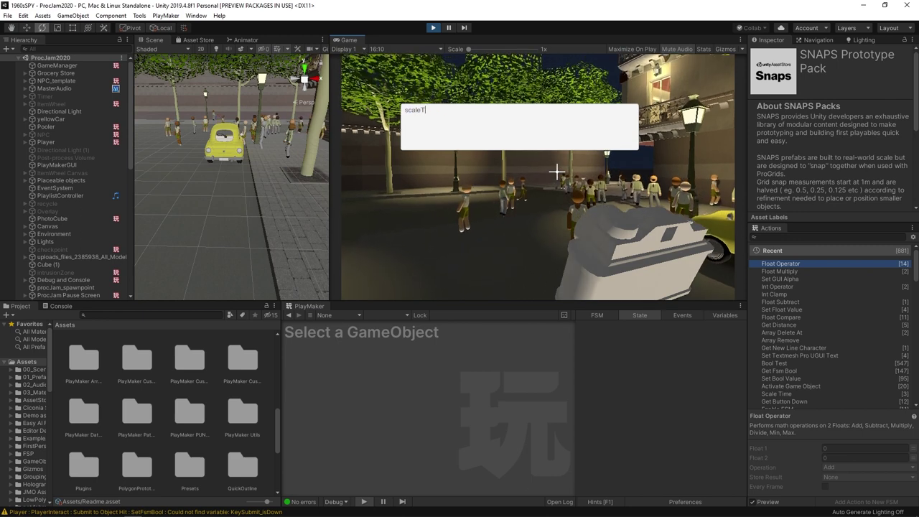
{"action": "key", "text": "Return"}
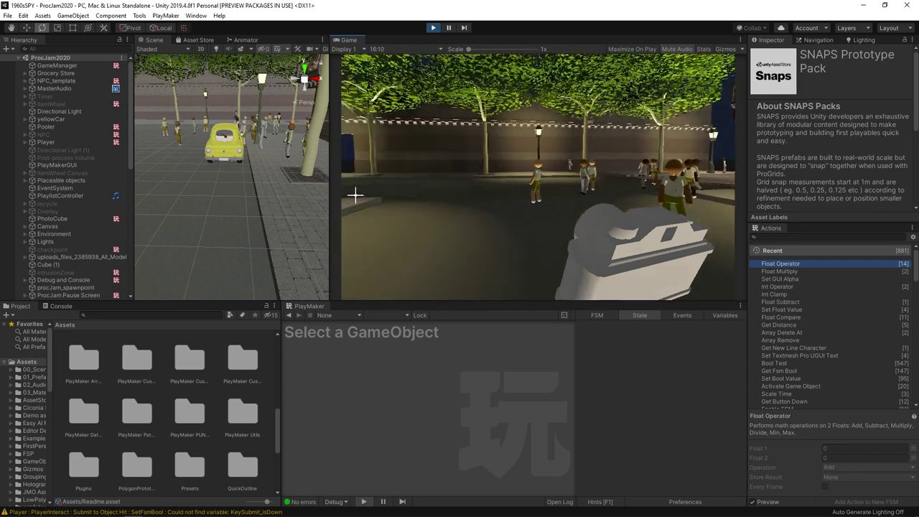
- Run "jump 50" in the in-game console, unpause the game, and test the player's jump twice
{"action": "key", "text": "grave"}
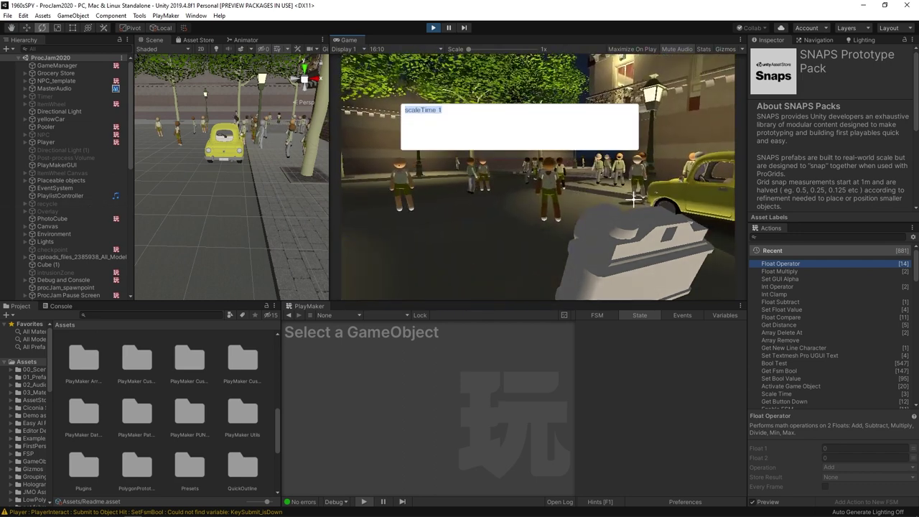
{"action": "type", "text": "jump 50"}
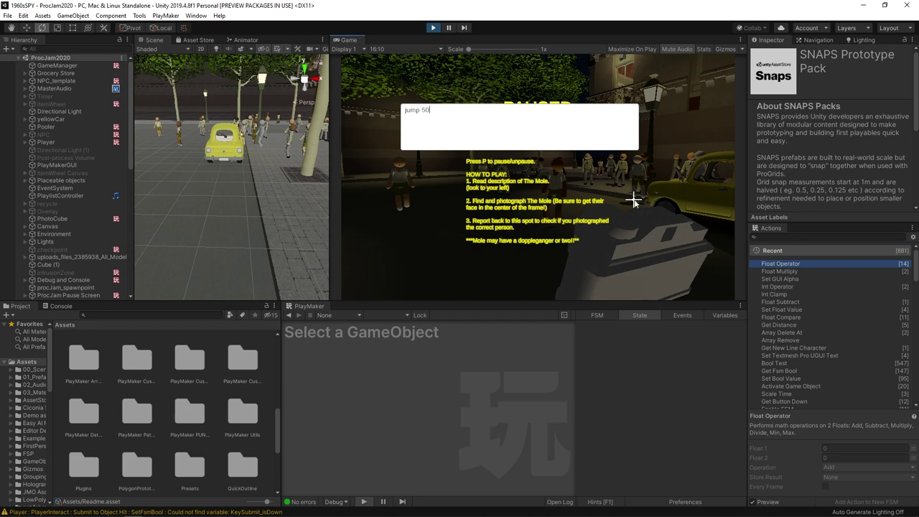
{"action": "key", "text": "Return"}
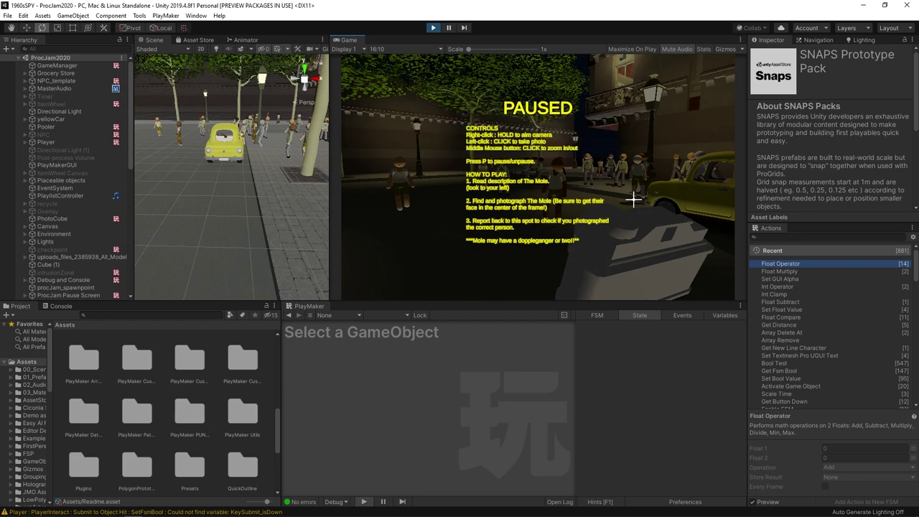
{"action": "key", "text": "p"}
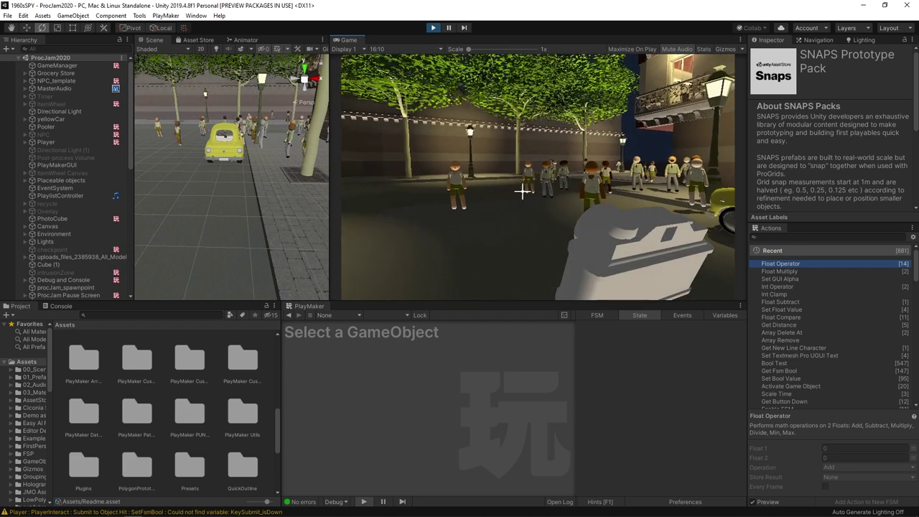
{"action": "key", "text": "space"}
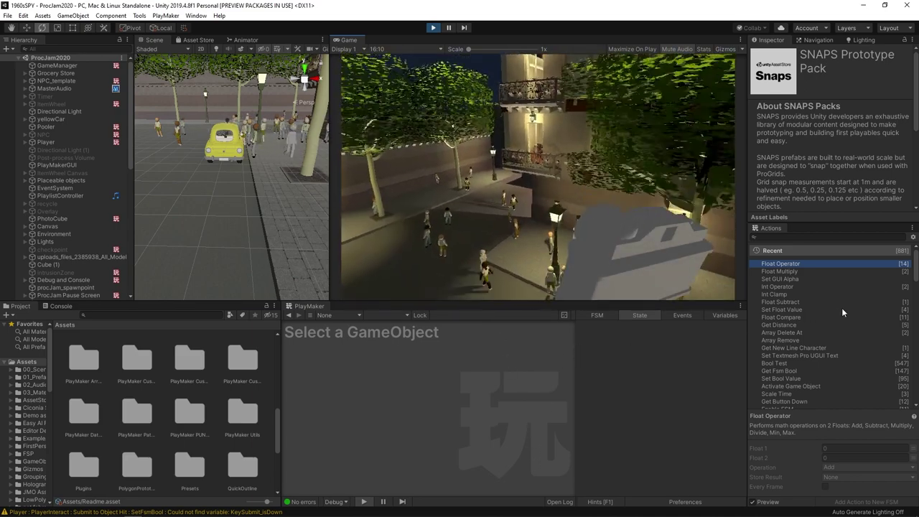
{"action": "key", "text": "space"}
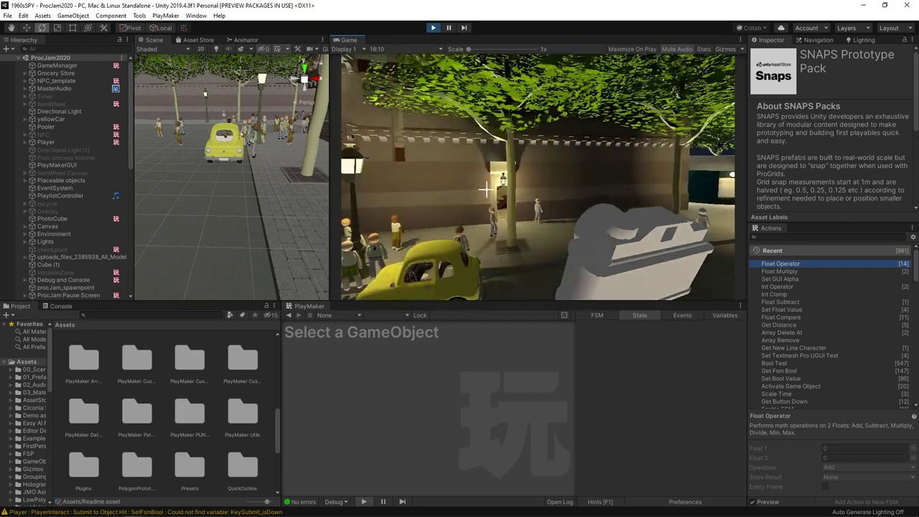
- Run "playerSpeed 10" in the in-game console and move the player forward to test the speed
{"action": "key", "text": "grave"}
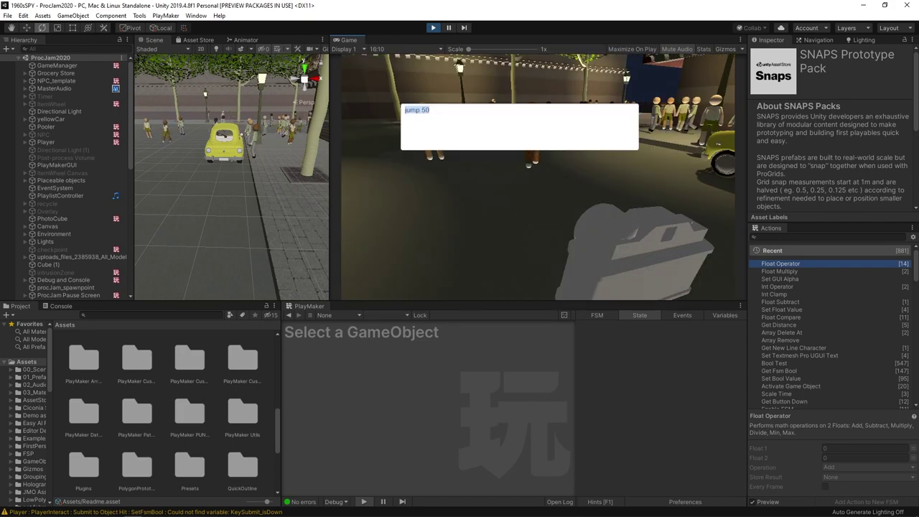
{"action": "type", "text": "player"}
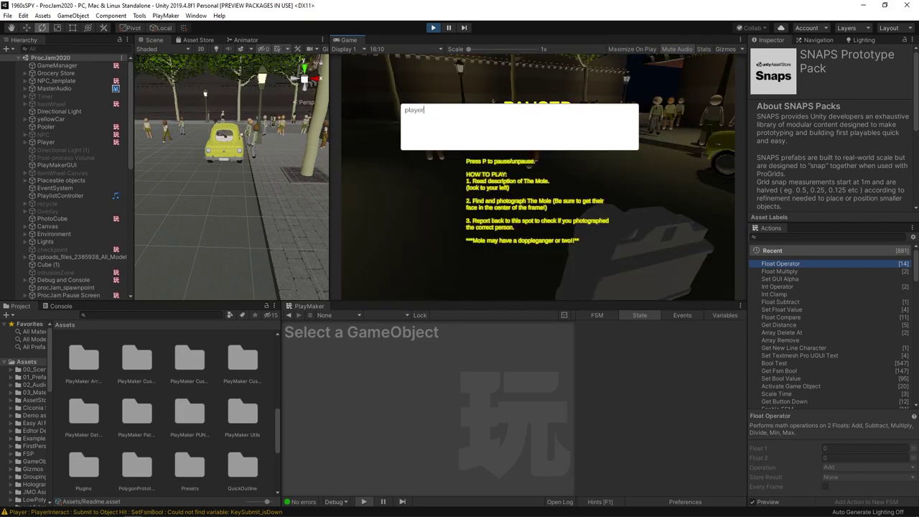
{"action": "type", "text": "Speed"}
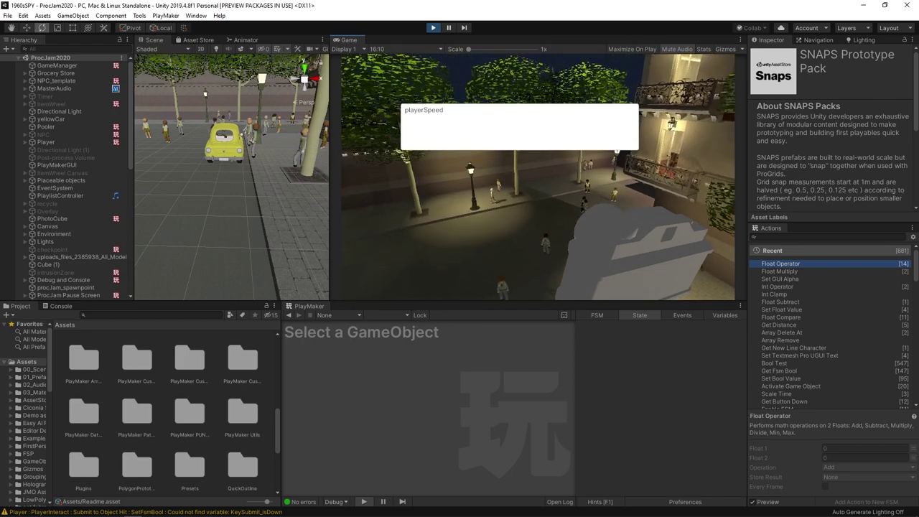
{"action": "type", "text": " 10"}
{"action": "key", "text": "Return"}
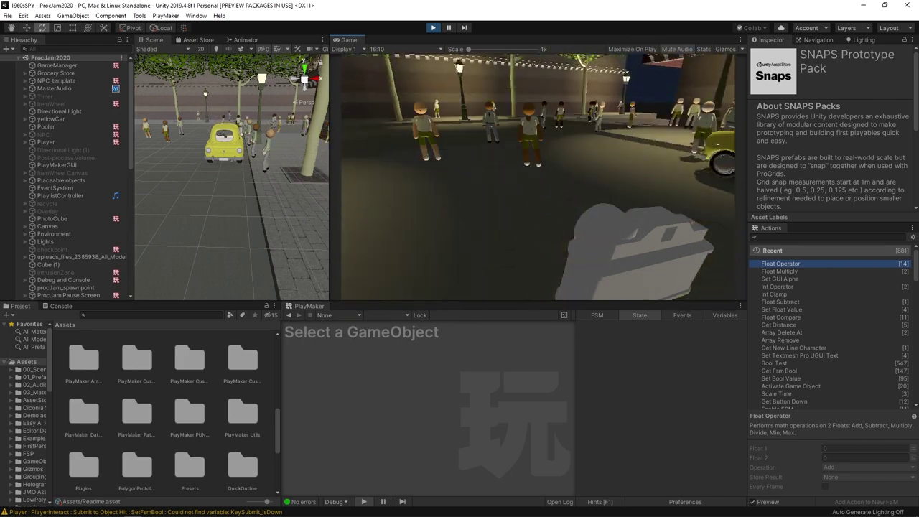
{"action": "key", "text": "w"}
{"action": "key", "text": "w"}
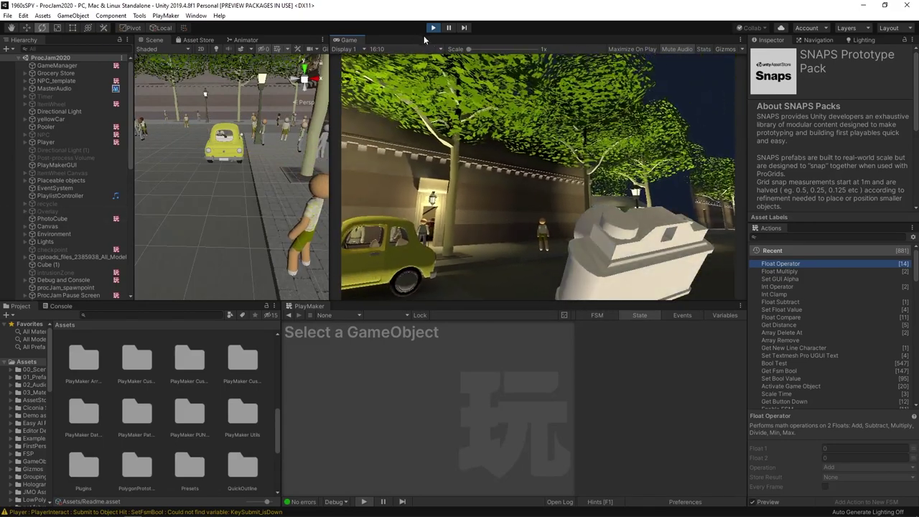
- Stop play mode and expand the Debug and Console object's hierarchy through Canvas and InputField to inspect its children
{"action": "left_click", "coordinate": [432, 29]}
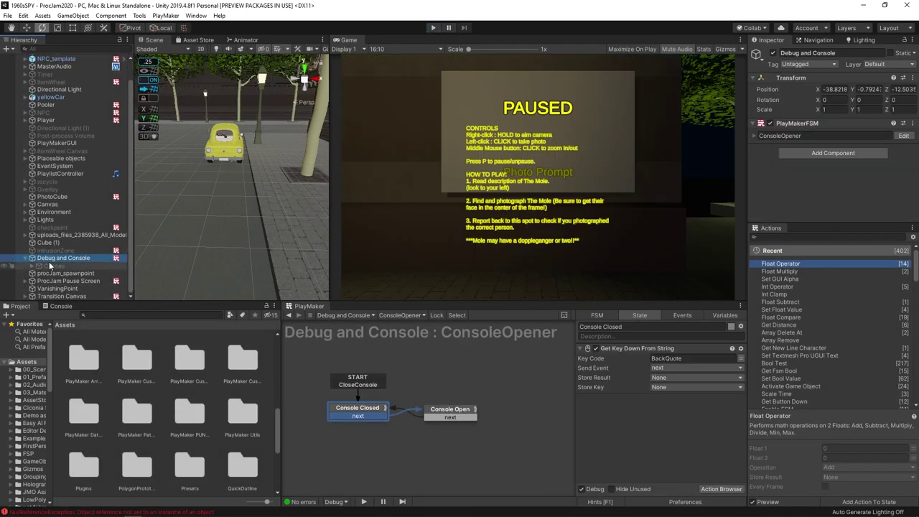
{"action": "left_click", "coordinate": [32, 265]}
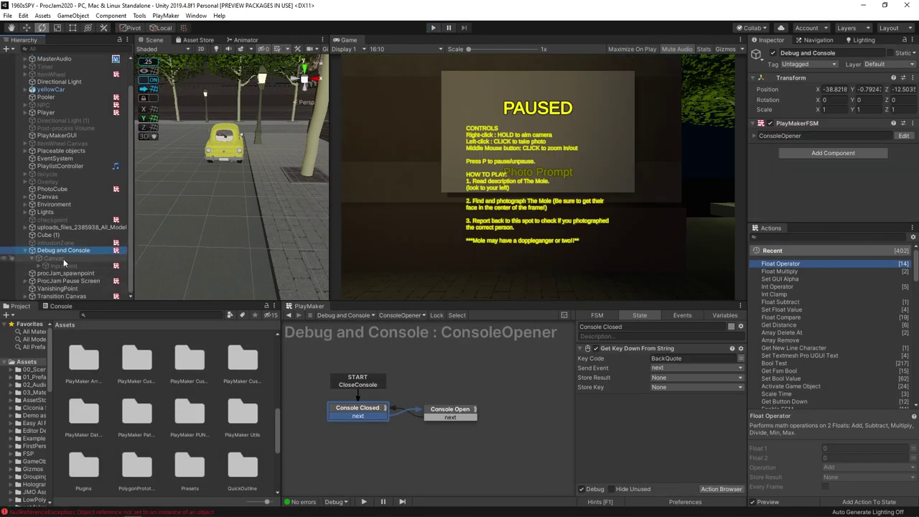
{"action": "left_click", "coordinate": [62, 258]}
{"action": "left_click", "coordinate": [57, 265]}
{"action": "left_click", "coordinate": [38, 265]}
{"action": "left_click", "coordinate": [75, 257]}
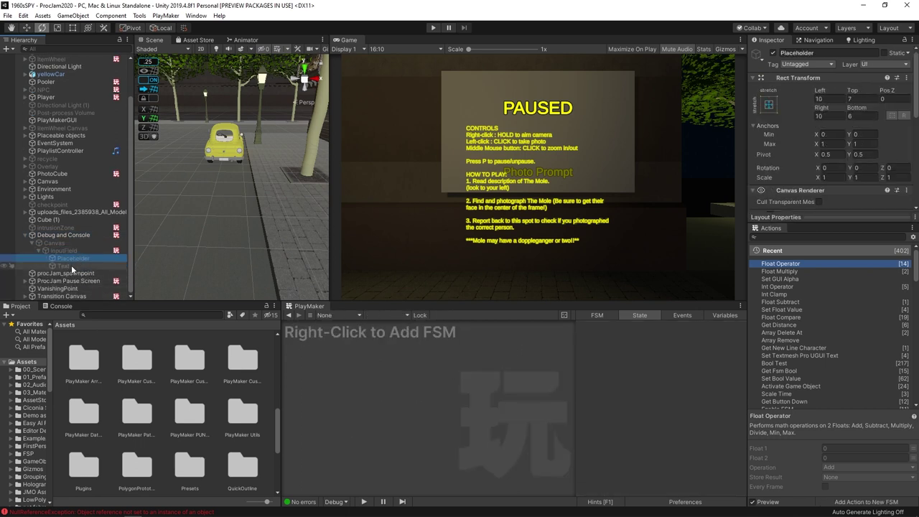
{"action": "left_click", "coordinate": [69, 250]}
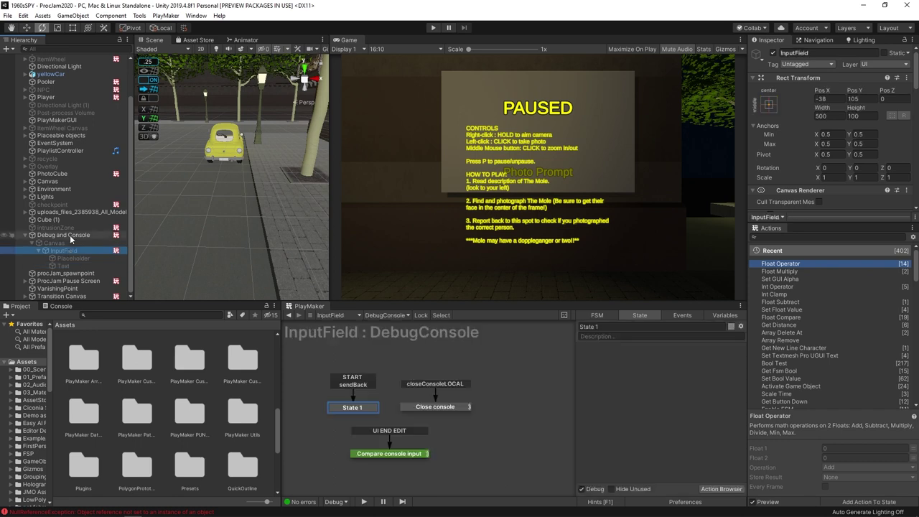
- Examine the actions of the Console Closed and Console Open states in the ConsoleOpener FSM on Debug and Console
{"action": "left_click", "coordinate": [69, 234]}
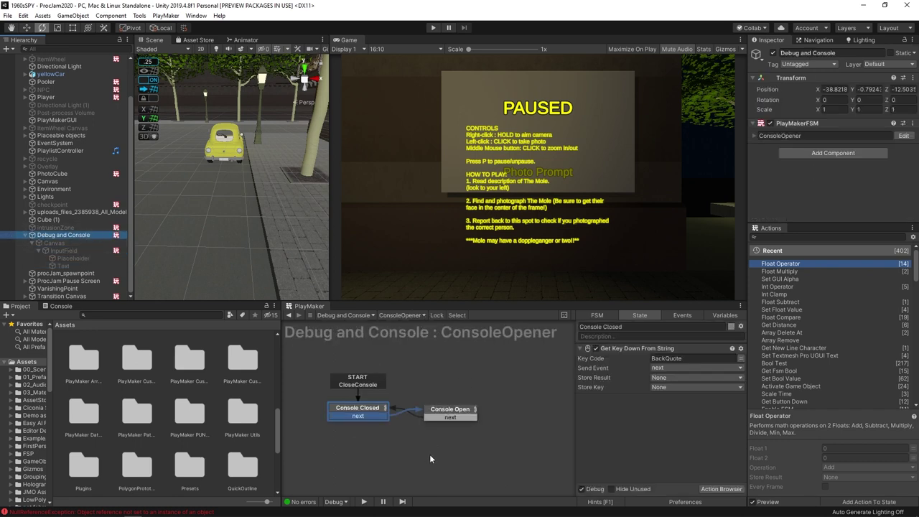
{"action": "left_click", "coordinate": [451, 407]}
{"action": "left_click", "coordinate": [364, 409]}
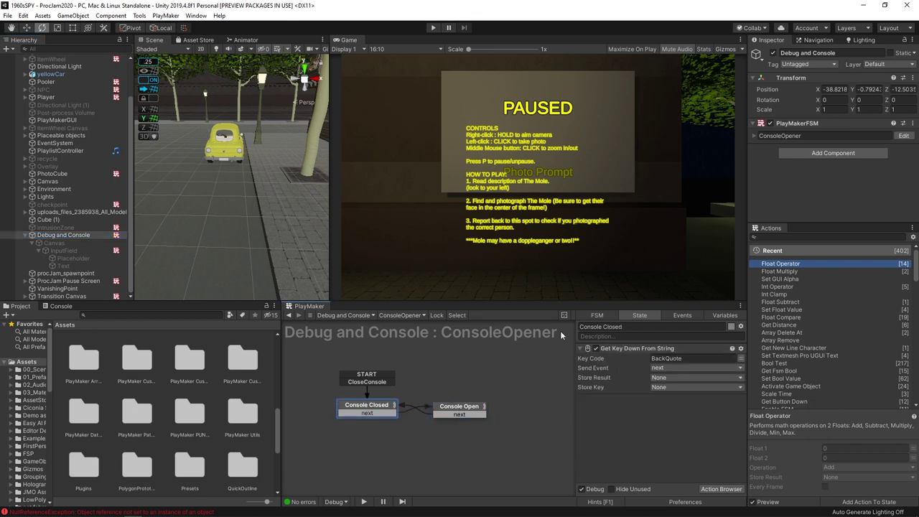
{"action": "left_click", "coordinate": [458, 407]}
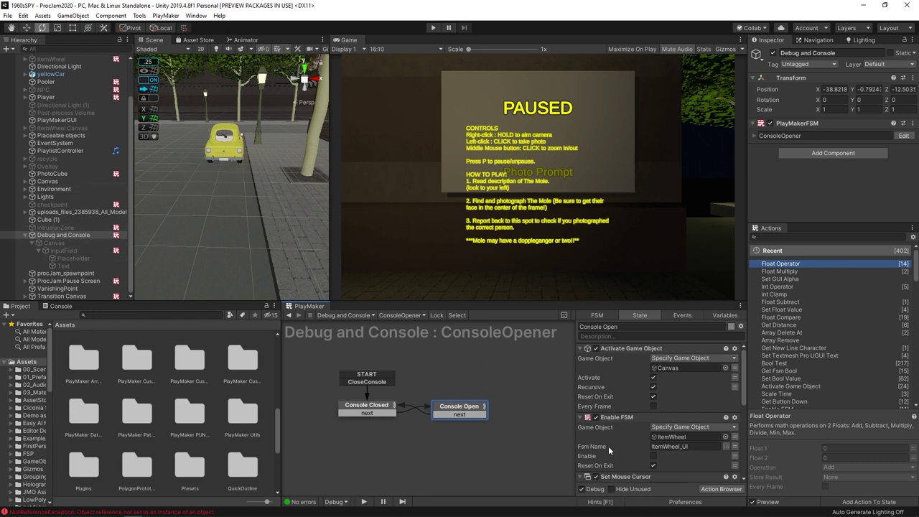
{"action": "scroll", "coordinate": [609, 446], "scroll_direction": "down", "scroll_amount": 2}
{"action": "scroll", "coordinate": [630, 431], "scroll_direction": "down", "scroll_amount": 5}
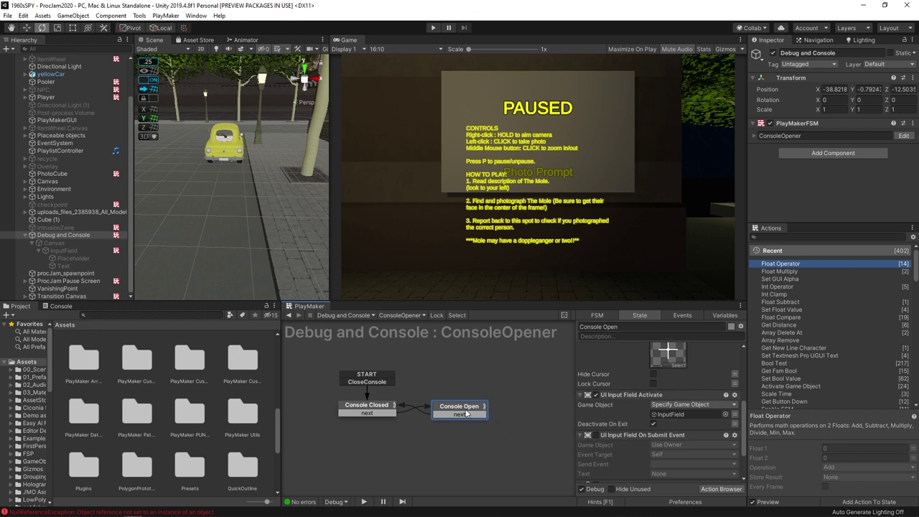
{"action": "left_click", "coordinate": [356, 411]}
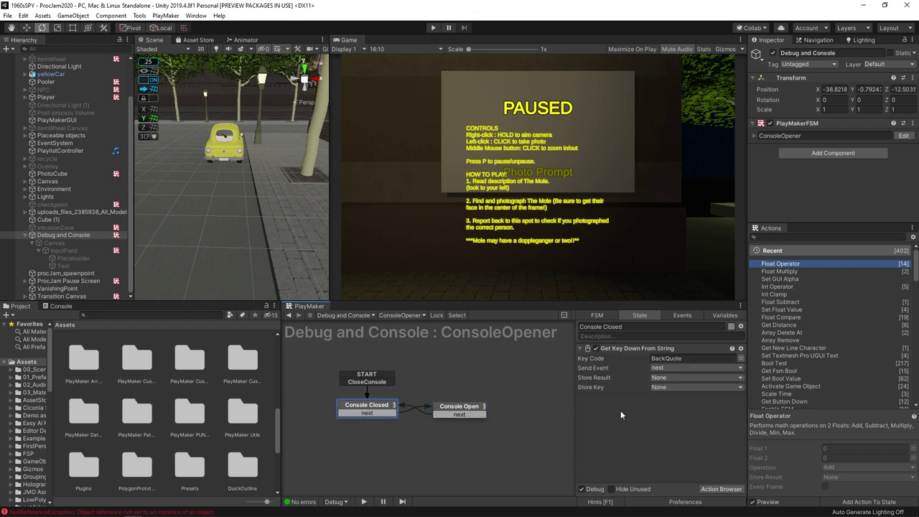
- Review the InputField's components and DebugConsole FSM layout, and show the actions of its Compare console input state
{"action": "left_click", "coordinate": [92, 250]}
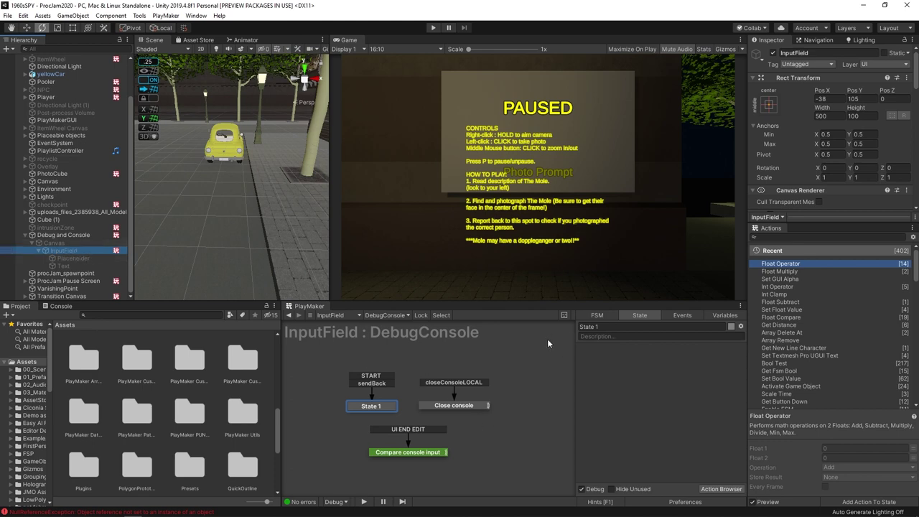
{"action": "scroll", "coordinate": [805, 208], "scroll_direction": "down", "scroll_amount": 10}
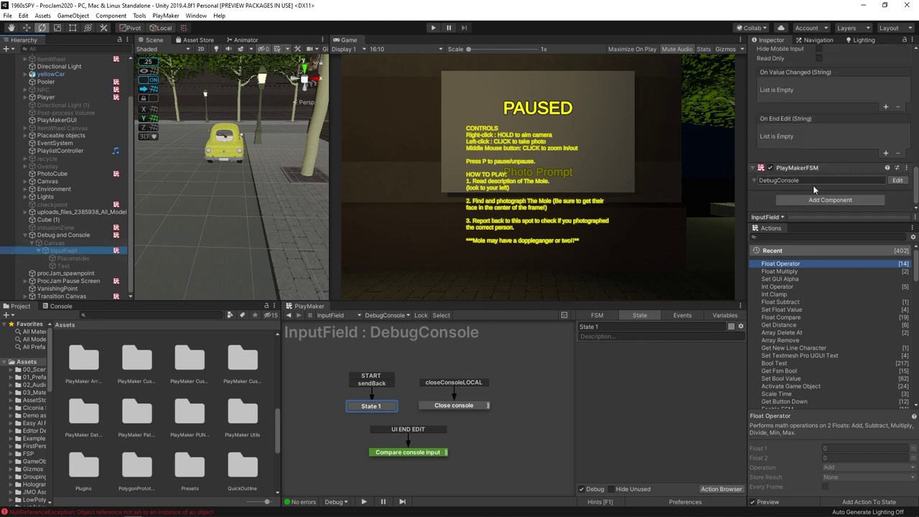
{"action": "scroll", "coordinate": [322, 445], "scroll_direction": "down", "scroll_amount": 5}
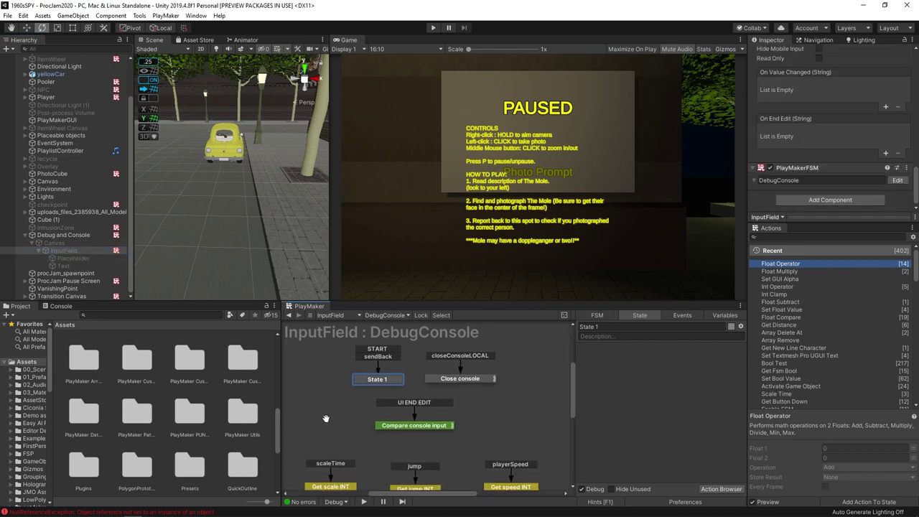
{"action": "middle_click_drag", "start_coordinate": [321, 423], "coordinate": [378, 364]}
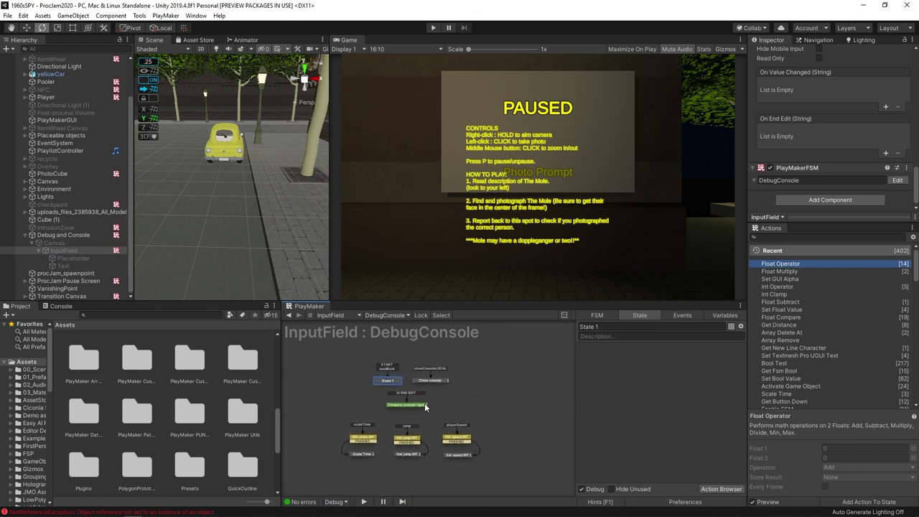
{"action": "scroll", "coordinate": [430, 395], "scroll_direction": "up", "scroll_amount": 3}
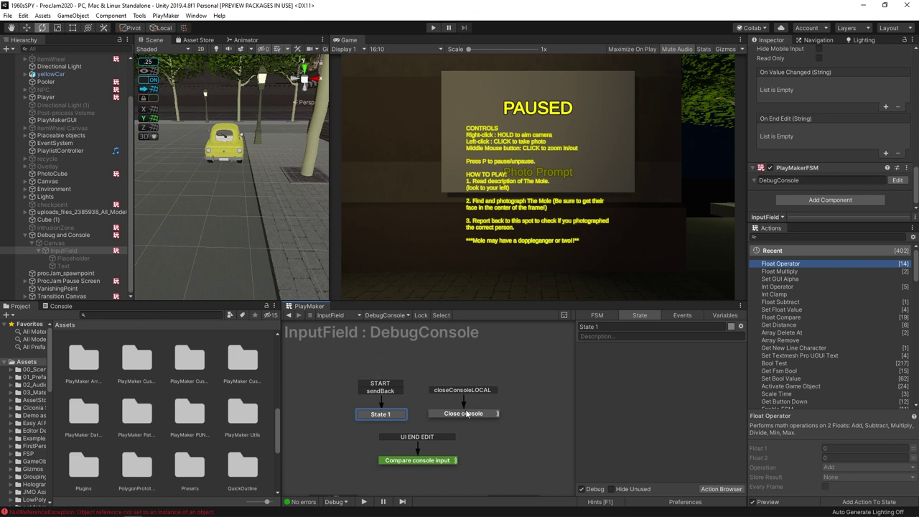
{"action": "left_click", "coordinate": [416, 461]}
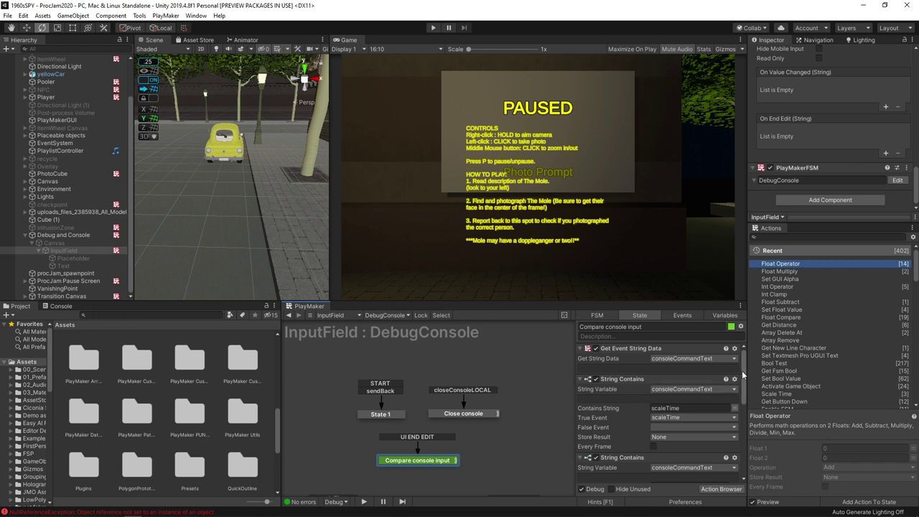
- Review the String Contains and String Compare actions for scaleTime, jump, playerSpeed and exit in the Compare console input state
{"action": "left_click_drag", "start_coordinate": [744, 371], "coordinate": [735, 449]}
{"action": "scroll", "coordinate": [738, 431], "scroll_direction": "down", "scroll_amount": 8}
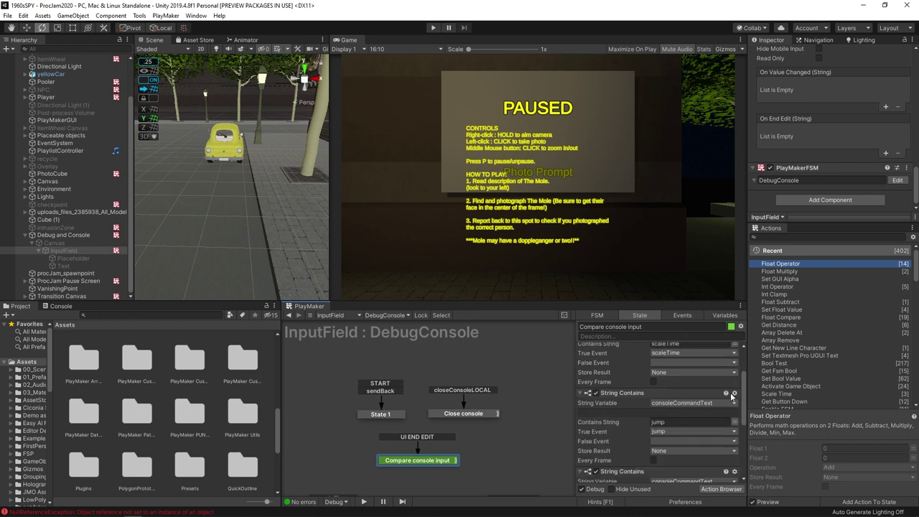
{"action": "left_click_drag", "start_coordinate": [742, 386], "coordinate": [743, 449]}
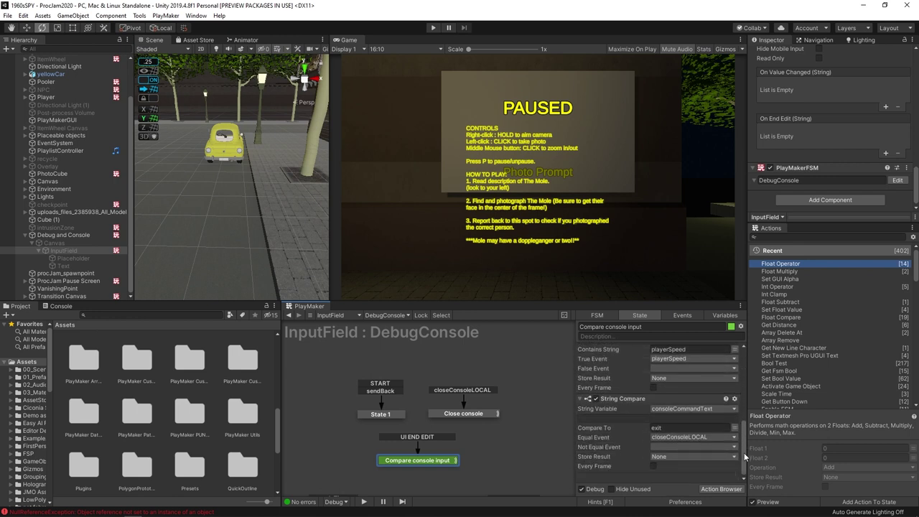
{"action": "scroll", "coordinate": [338, 416], "scroll_direction": "down", "scroll_amount": 5}
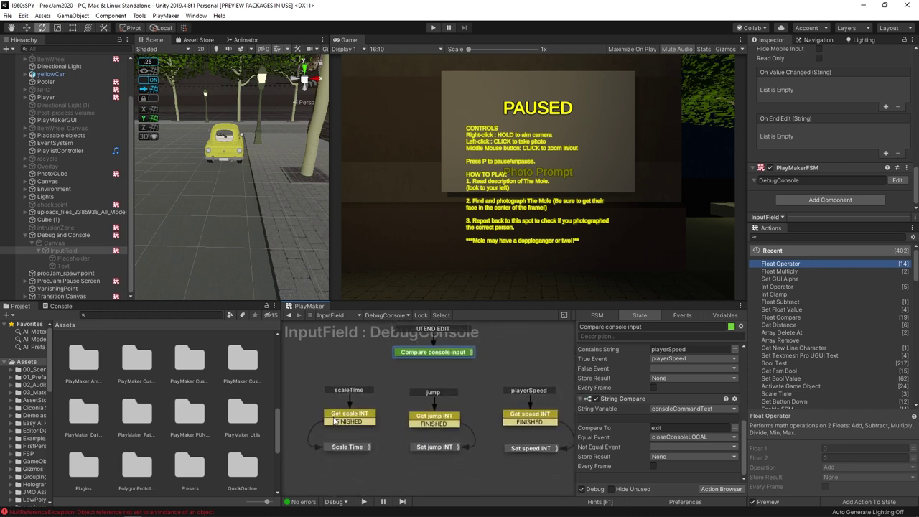
- Examine the actions of the Get scale INT and Scale Time states in the scaleTime branch
{"action": "left_click", "coordinate": [330, 420]}
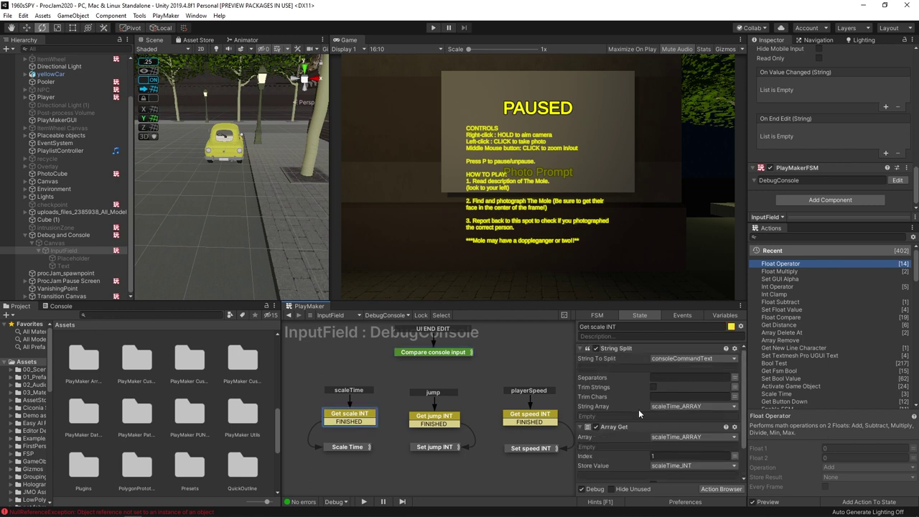
{"action": "left_click_drag", "start_coordinate": [744, 382], "coordinate": [744, 425]}
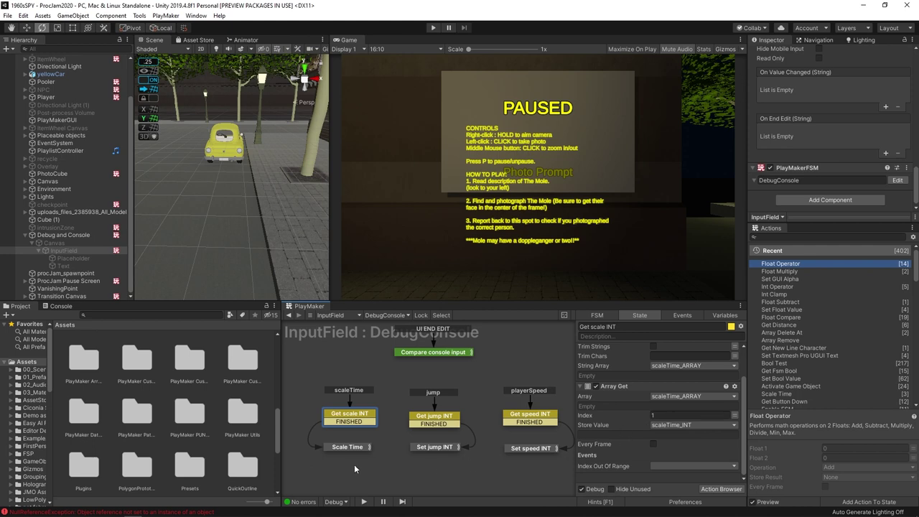
{"action": "left_click", "coordinate": [354, 448]}
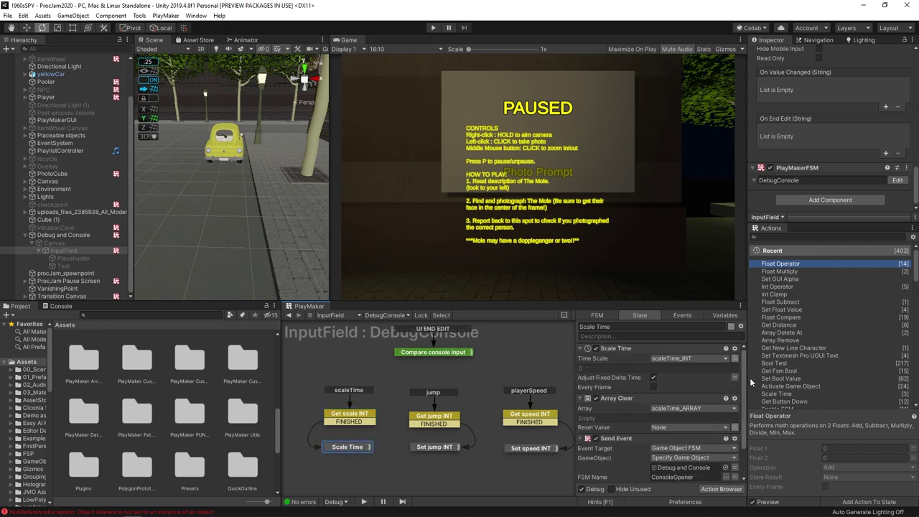
{"action": "mouse_move", "coordinate": [743, 383]}
{"action": "left_mouse_down"}
{"action": "mouse_move", "coordinate": [744, 393]}
{"action": "mouse_move", "coordinate": [745, 377]}
{"action": "left_mouse_up"}
{"action": "left_click_drag", "start_coordinate": [744, 392], "coordinate": [735, 427]}
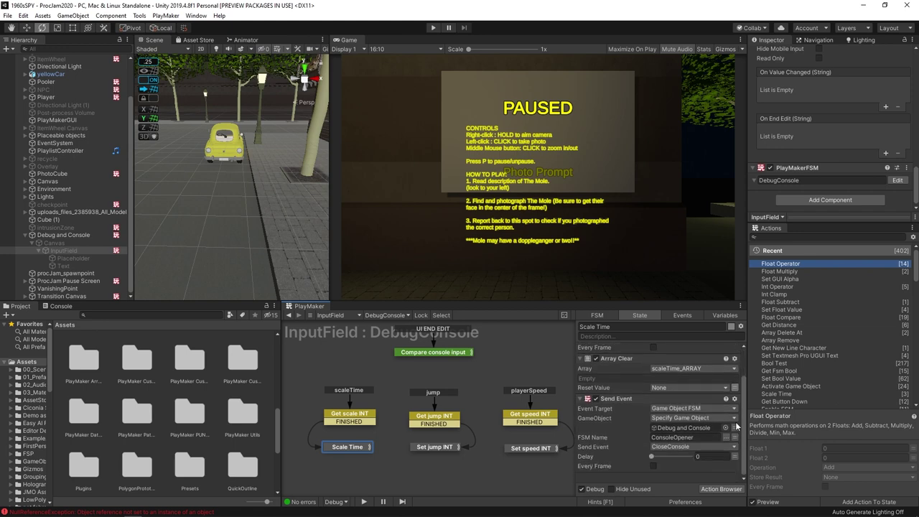
- Examine the actions of the Get jump INT and Set jump INT states in the jump branch
{"action": "left_click", "coordinate": [420, 420]}
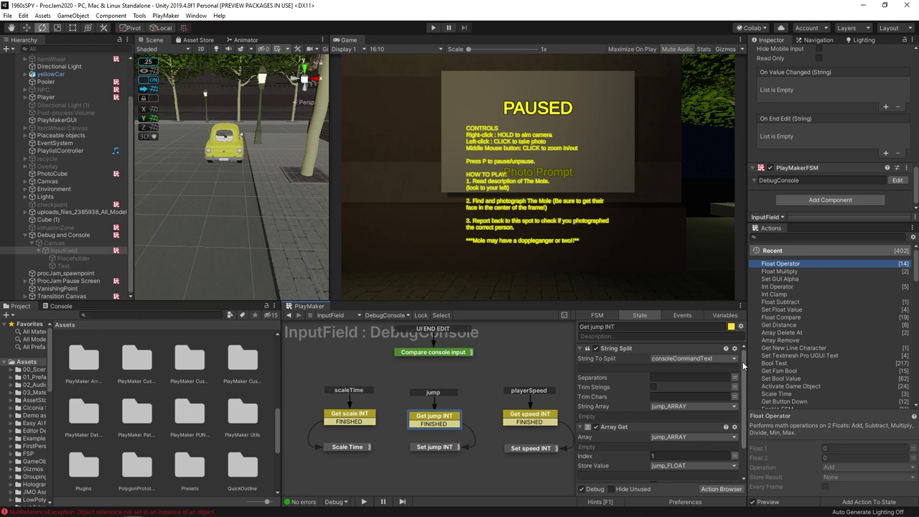
{"action": "left_click_drag", "start_coordinate": [744, 367], "coordinate": [742, 406]}
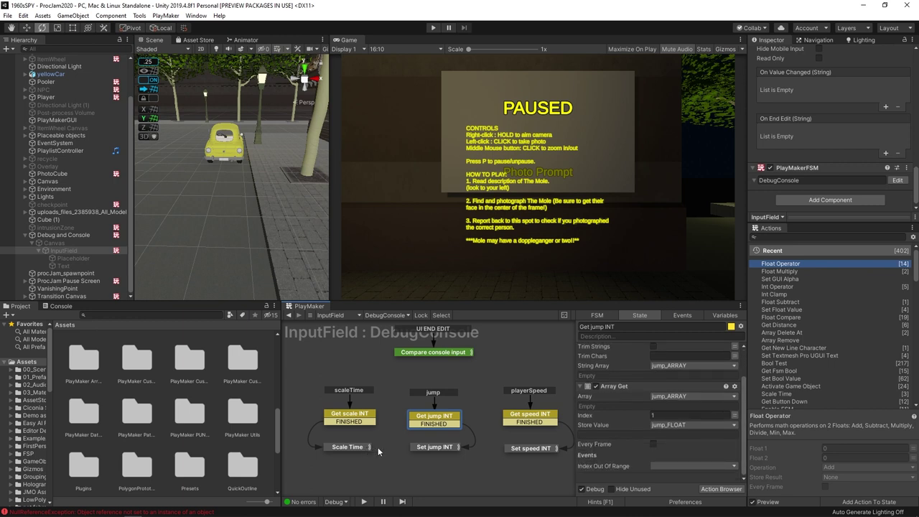
{"action": "left_click", "coordinate": [427, 446]}
{"action": "mouse_move", "coordinate": [744, 370]}
{"action": "left_mouse_down"}
{"action": "mouse_move", "coordinate": [745, 393]}
{"action": "mouse_move", "coordinate": [743, 370]}
{"action": "left_mouse_up"}
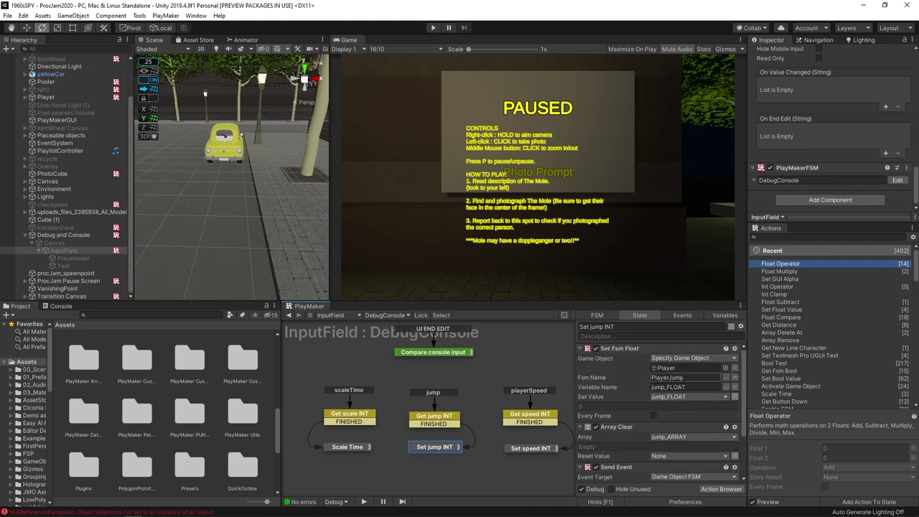
- Examine the actions of the Get speed INT and Set speed INT states in the playerSpeed branch
{"action": "left_click", "coordinate": [511, 414]}
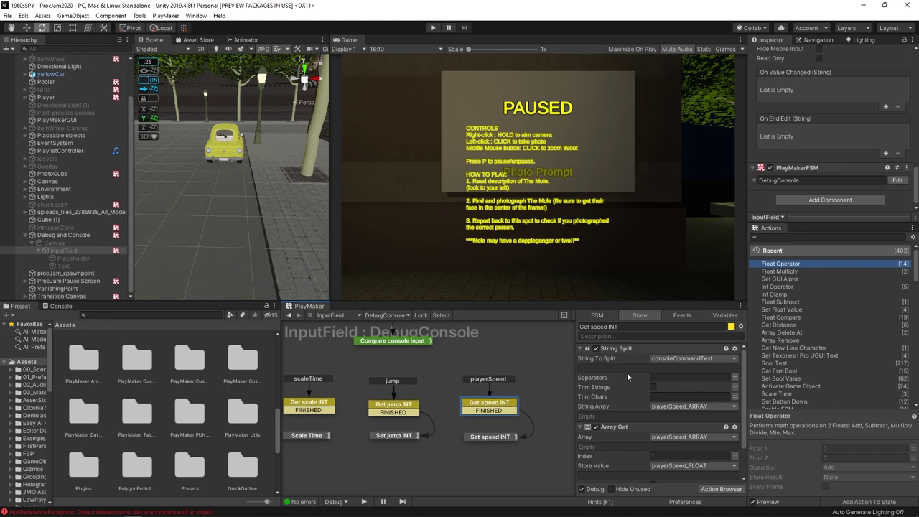
{"action": "scroll", "coordinate": [628, 430], "scroll_direction": "down", "scroll_amount": 2}
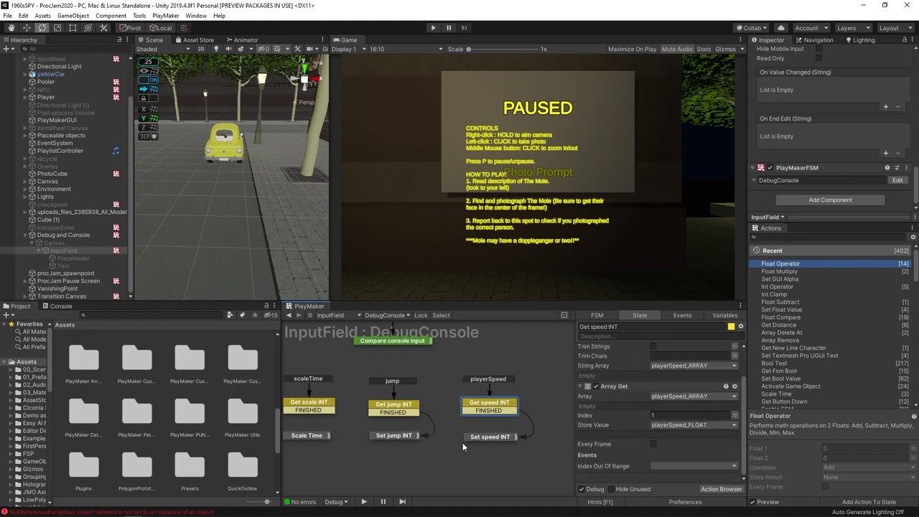
{"action": "left_click", "coordinate": [501, 437]}
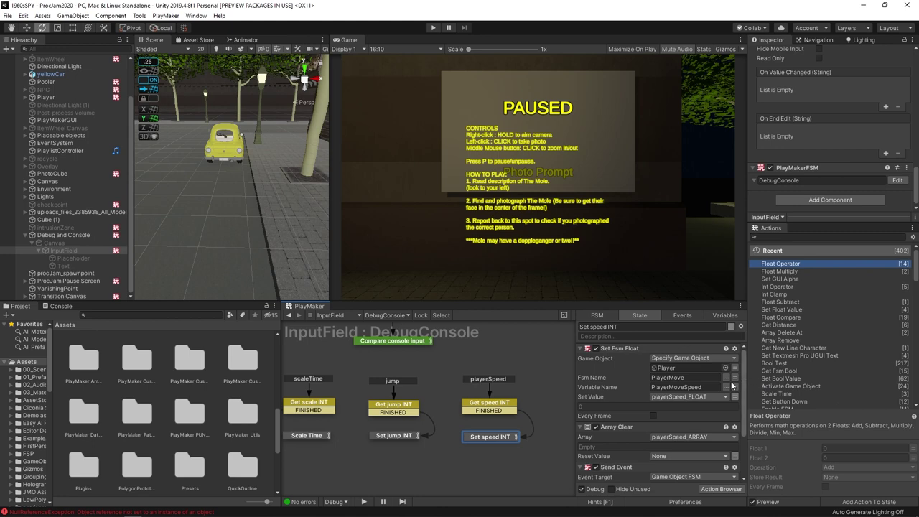
{"action": "left_click", "coordinate": [660, 388]}
{"action": "scroll", "coordinate": [617, 440], "scroll_direction": "down", "scroll_amount": 2}
{"action": "scroll", "coordinate": [452, 402], "scroll_direction": "up", "scroll_amount": 3}
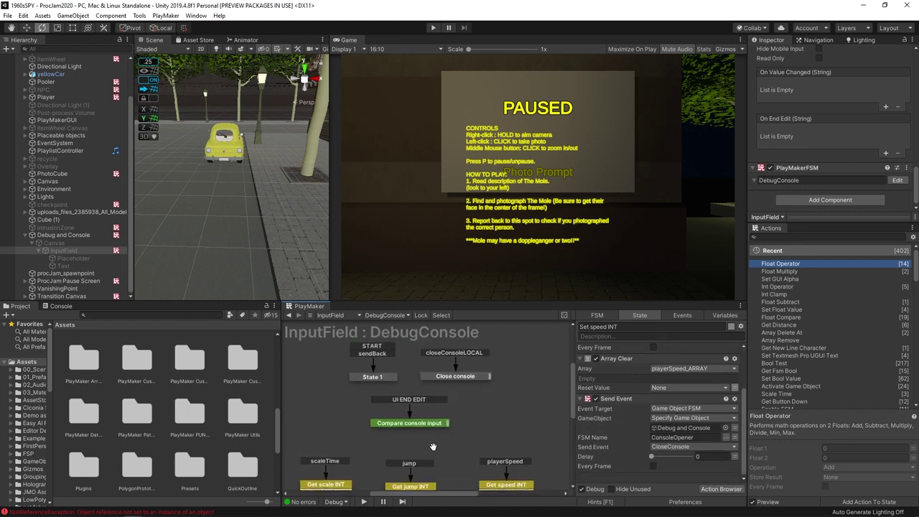
- Show the Send Event action of the Close console state in the DebugConsole FSM
{"action": "left_click", "coordinate": [452, 384]}
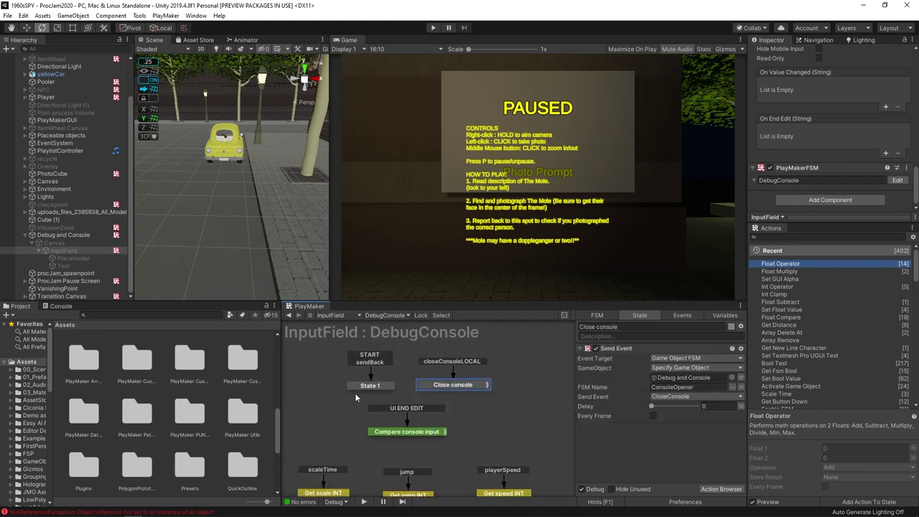
{"action": "scroll", "coordinate": [363, 455], "scroll_direction": "down", "scroll_amount": 2}
{"action": "middle_click_drag", "start_coordinate": [361, 438], "coordinate": [375, 395]}
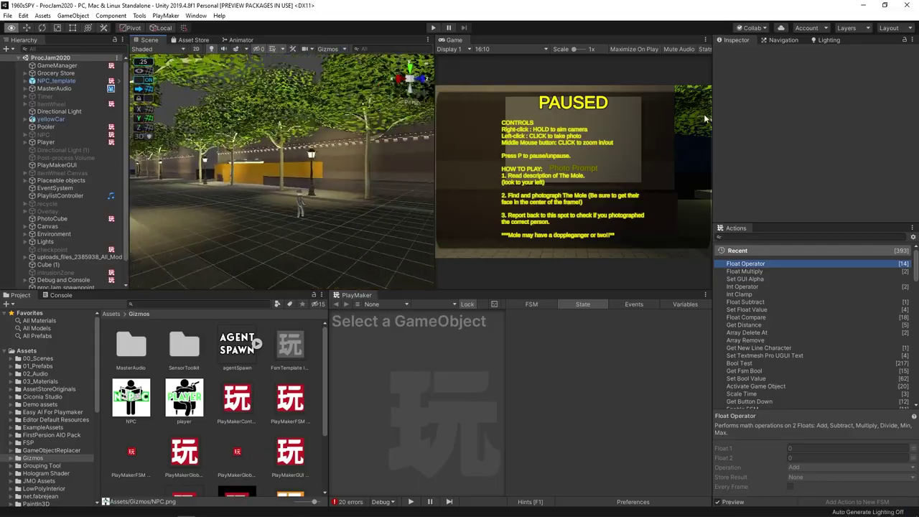
- Select the NPC_template figure in the scene and turn on the scene gizmos
{"action": "key", "text": "w"}
{"action": "right_click_drag", "start_coordinate": [704, 115], "coordinate": [593, 135]}
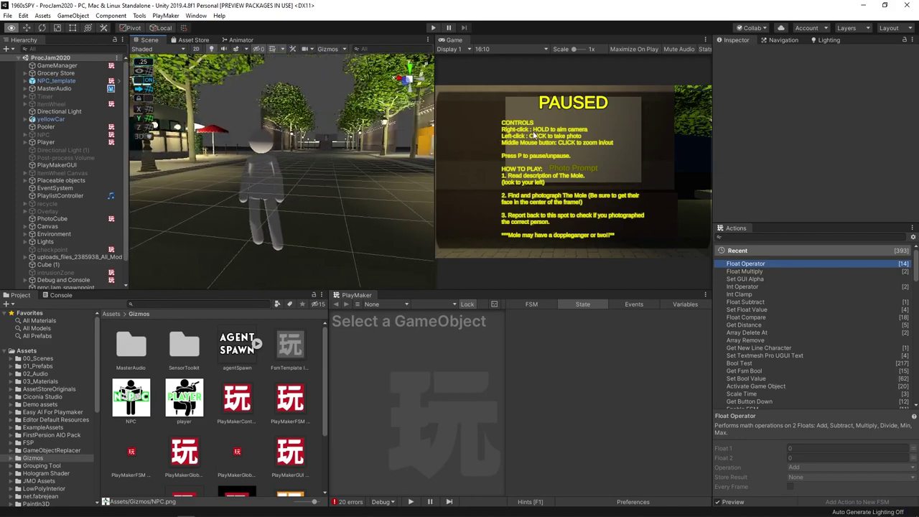
{"action": "left_click", "coordinate": [285, 162]}
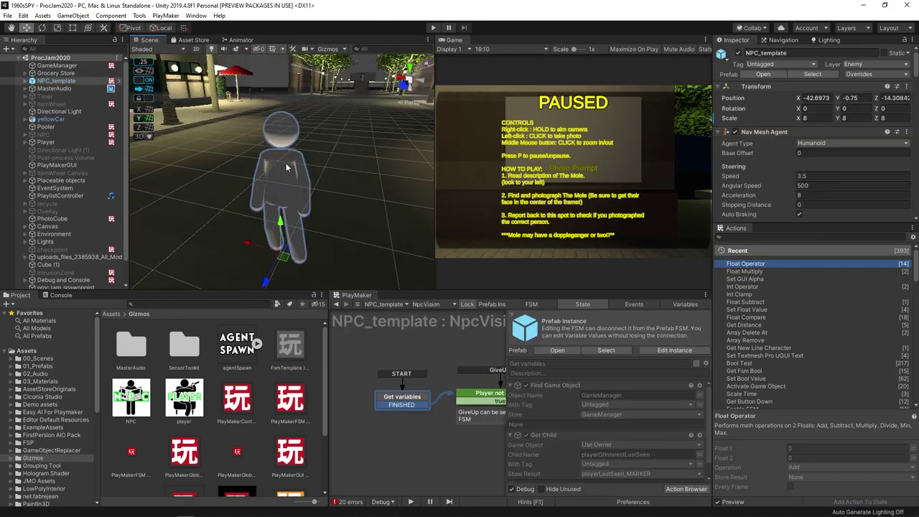
{"action": "left_click", "coordinate": [327, 49]}
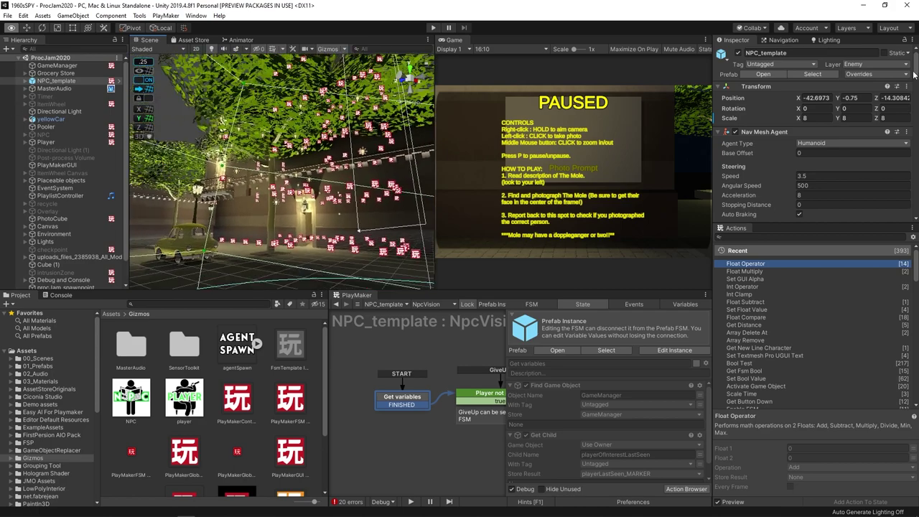
{"action": "right_click_drag", "start_coordinate": [815, 111], "coordinate": [335, 118]}
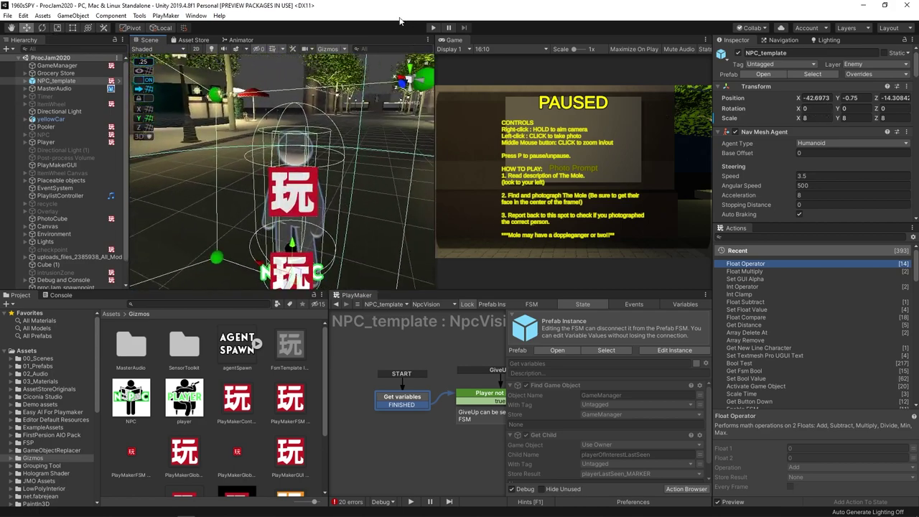
- Turn off the PlayMakerFSM gizmo so its icons no longer cover objects in the scene
{"action": "left_click", "coordinate": [344, 49]}
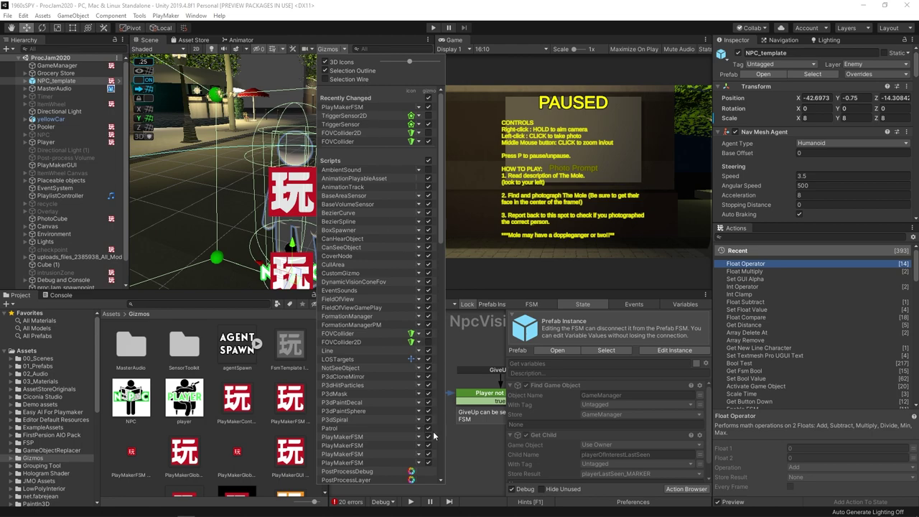
{"action": "left_click", "coordinate": [428, 437]}
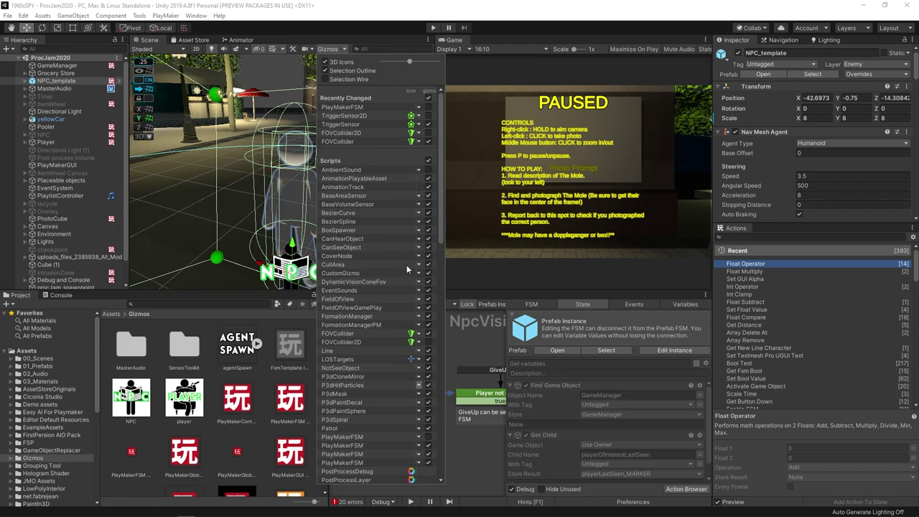
{"action": "left_click", "coordinate": [348, 34]}
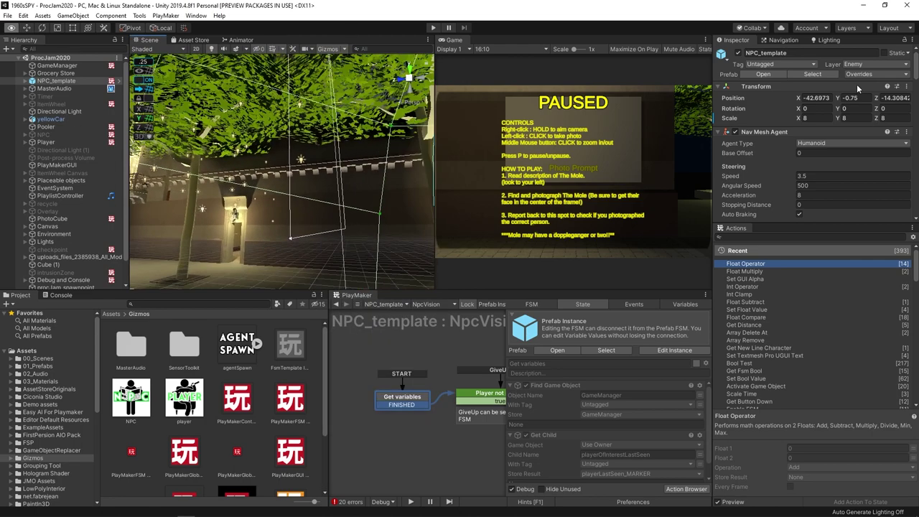
- Fly through the scene to inspect the NPC and Player gizmo labels, selecting the Player object
{"action": "right_click_drag", "start_coordinate": [854, 135], "coordinate": [87, 144]}
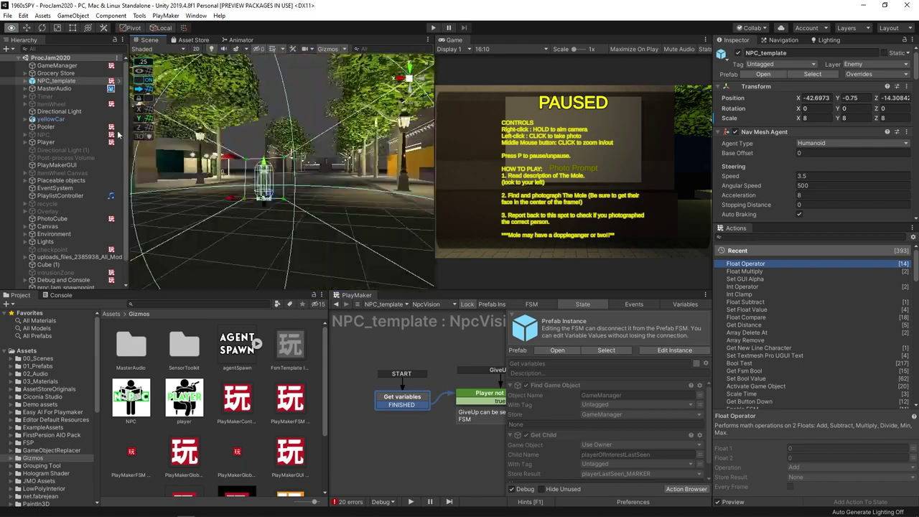
{"action": "key", "text": "w"}
{"action": "right_click_drag", "start_coordinate": [519, 134], "coordinate": [368, 122]}
{"action": "key", "text": "s"}
{"action": "key", "text": "w"}
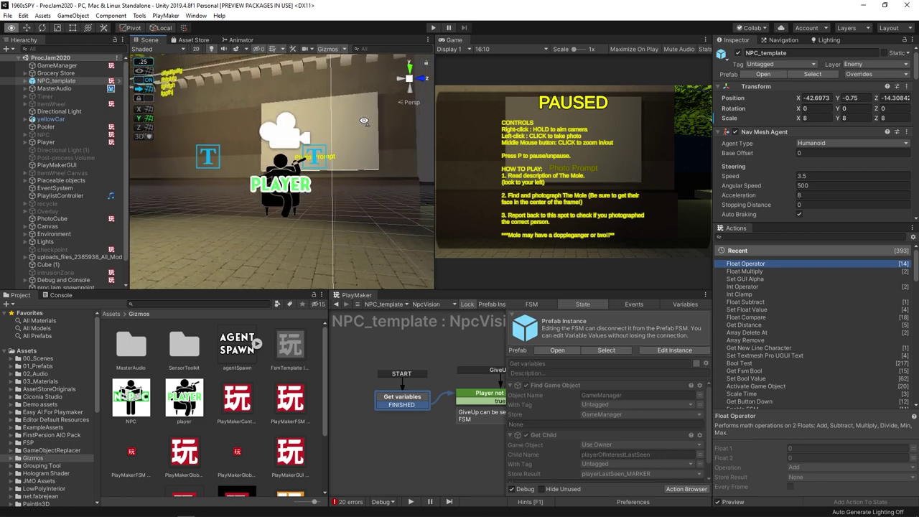
{"action": "mouse_move", "coordinate": [368, 122]}
{"action": "right_mouse_down"}
{"action": "mouse_move", "coordinate": [374, 115]}
{"action": "mouse_move", "coordinate": [359, 135]}
{"action": "mouse_move", "coordinate": [356, 123]}
{"action": "mouse_move", "coordinate": [369, 137]}
{"action": "mouse_move", "coordinate": [368, 124]}
{"action": "right_mouse_up"}
{"action": "left_click", "coordinate": [287, 224]}
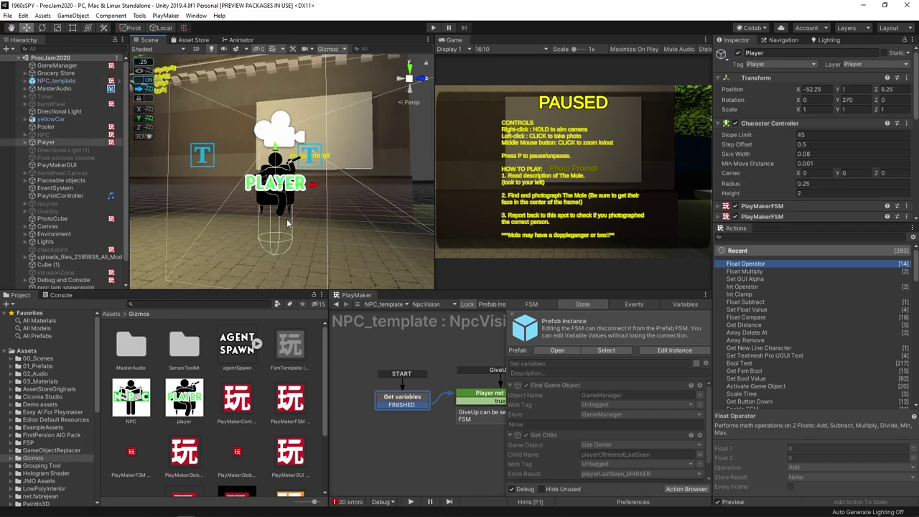
{"action": "right_click_drag", "start_coordinate": [260, 223], "coordinate": [915, 218]}
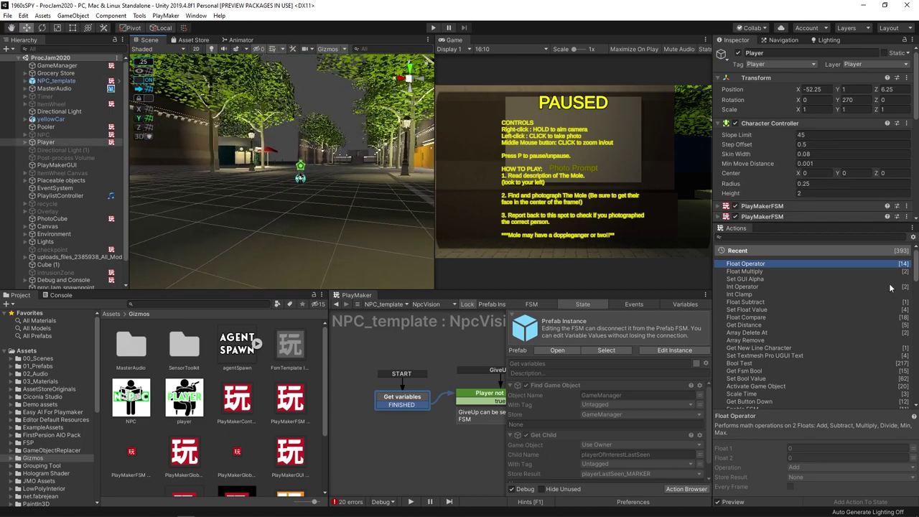
- Select NPC_template by its gizmo and compare its Custom Gizmo sprite name with the NPC image in the Gizmos folder
{"action": "left_click", "coordinate": [301, 179]}
{"action": "key", "text": "f"}
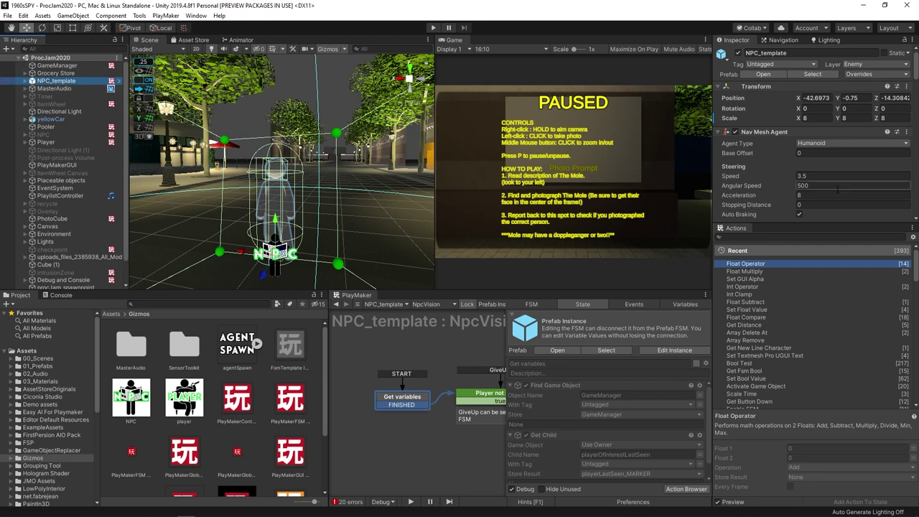
{"action": "scroll", "coordinate": [783, 135], "scroll_direction": "down", "scroll_amount": 10}
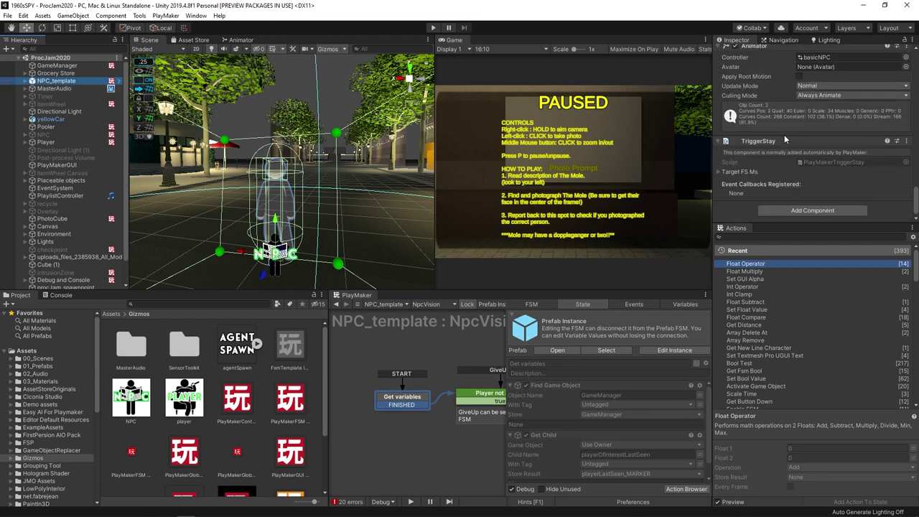
{"action": "scroll", "coordinate": [786, 185], "scroll_direction": "up", "scroll_amount": 5}
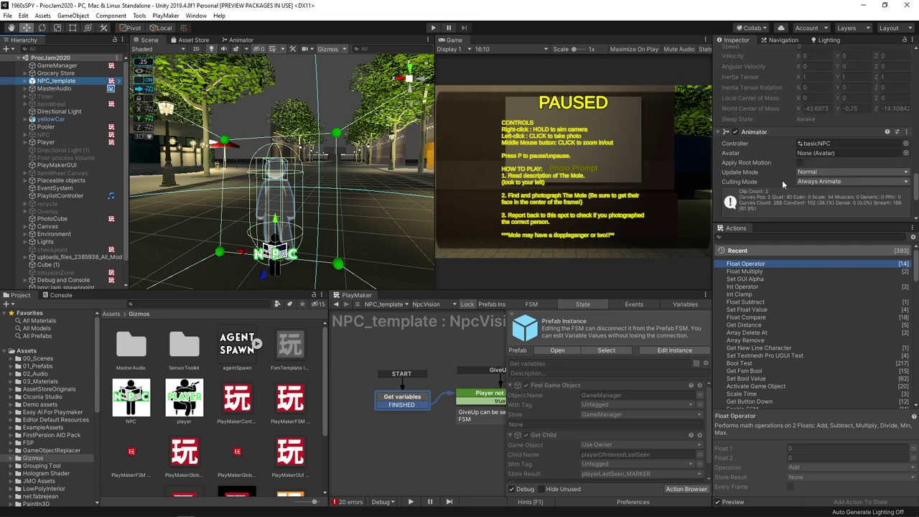
{"action": "scroll", "coordinate": [783, 179], "scroll_direction": "up", "scroll_amount": 5}
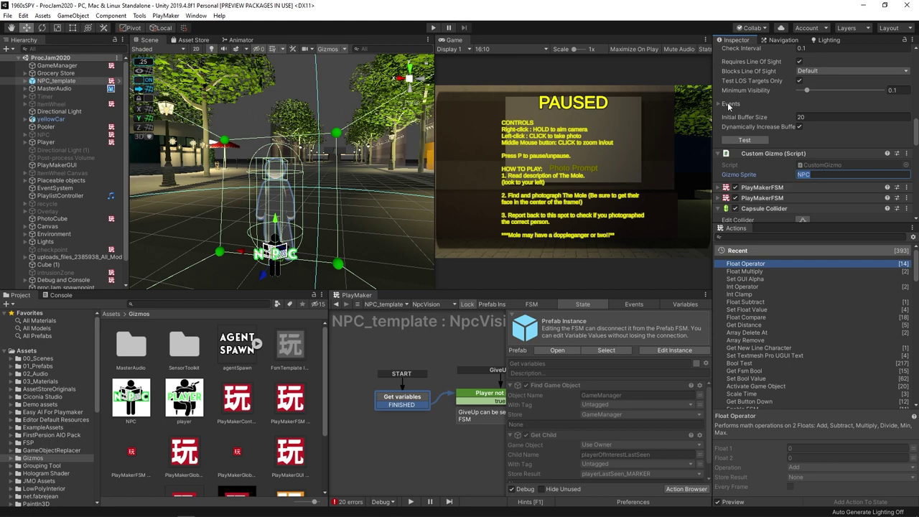
{"action": "left_click", "coordinate": [136, 403]}
{"action": "right_click_drag", "start_coordinate": [373, 161], "coordinate": [372, 187]}
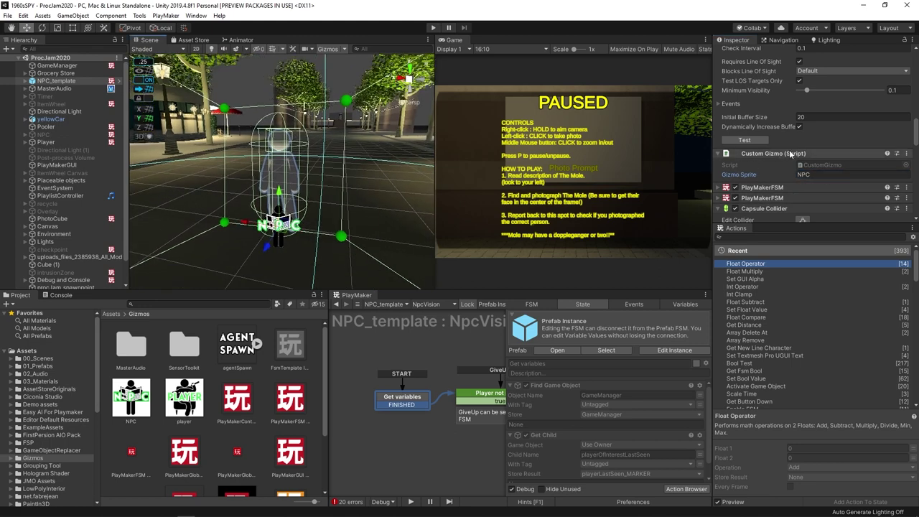
- Select the base of the street lamp and add a Custom Gizmo component to it
{"action": "right_click_drag", "start_coordinate": [200, 145], "coordinate": [199, 154]}
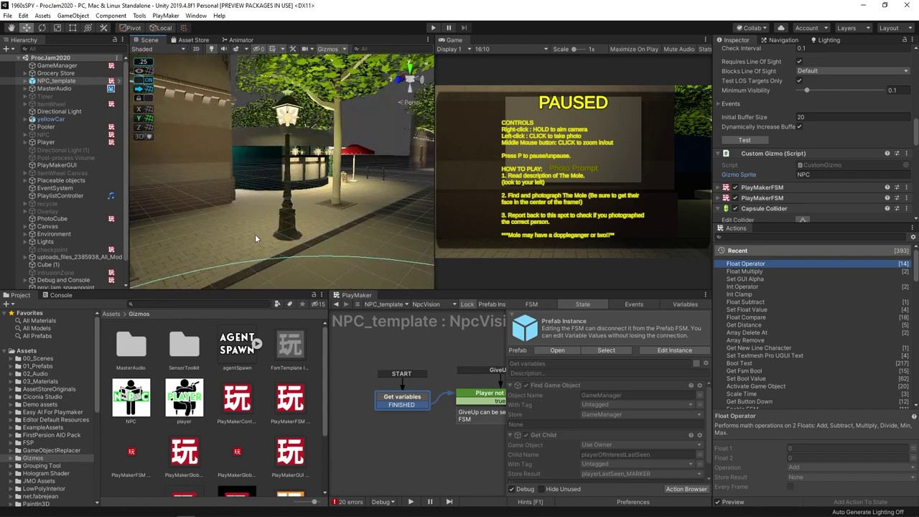
{"action": "left_click", "coordinate": [290, 218]}
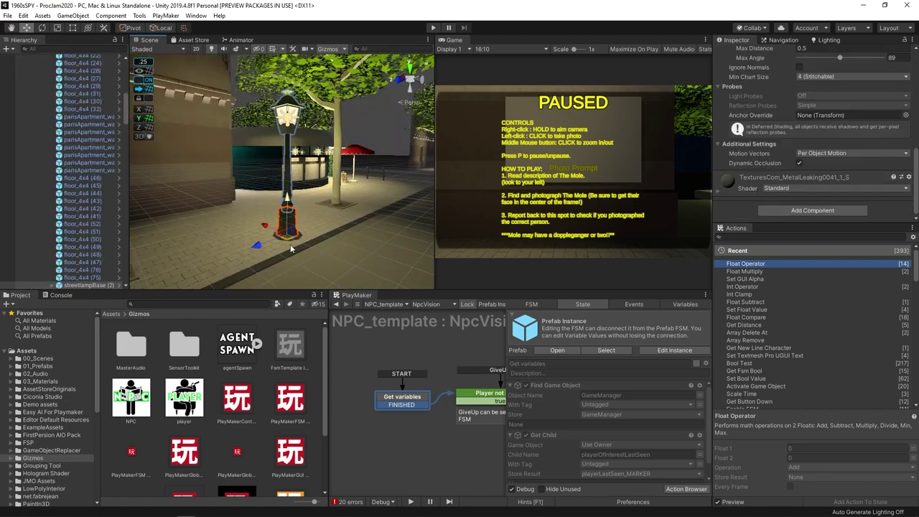
{"action": "scroll", "coordinate": [744, 159], "scroll_direction": "down", "scroll_amount": 1}
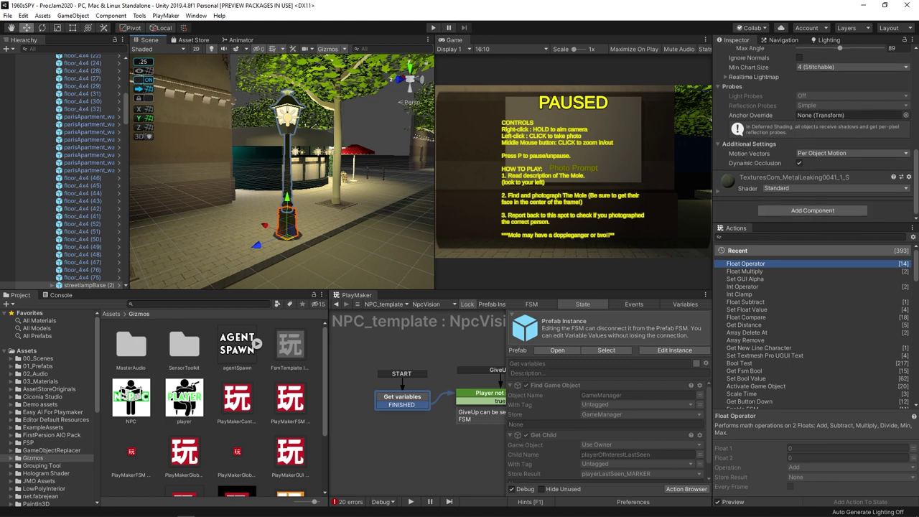
{"action": "left_click", "coordinate": [804, 211]}
{"action": "type", "text": "custom gizmo"}
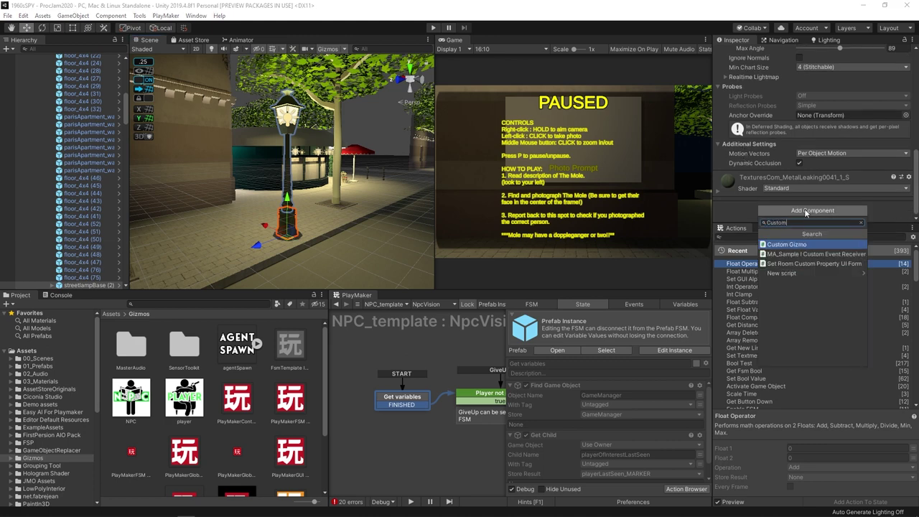
{"action": "key", "text": "Return"}
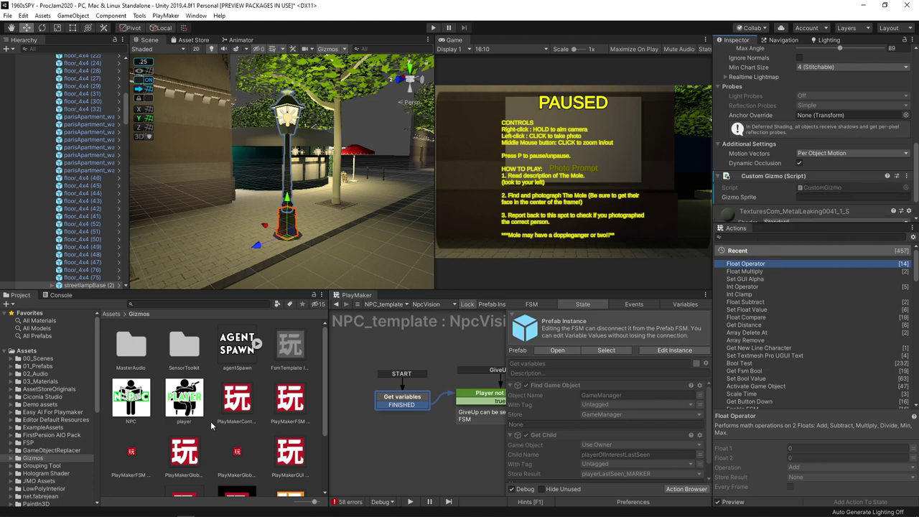
- Set the street lamp's Gizmo Sprite to agentSpawn and view its label in the scene
{"action": "scroll", "coordinate": [225, 430], "scroll_direction": "down", "scroll_amount": 3}
{"action": "scroll", "coordinate": [233, 446], "scroll_direction": "up", "scroll_amount": 4}
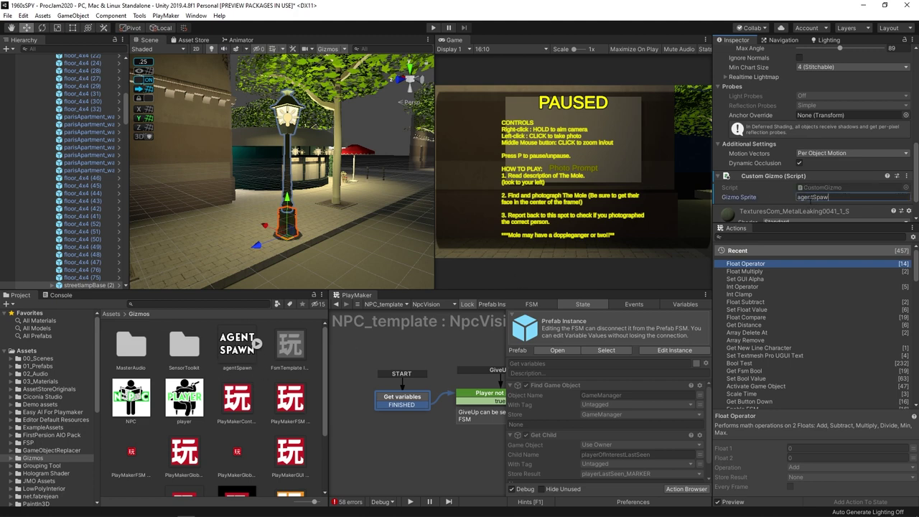
{"action": "right_click_drag", "start_coordinate": [297, 238], "coordinate": [241, 291]}
{"action": "key", "text": "w"}
{"action": "key", "text": "s"}
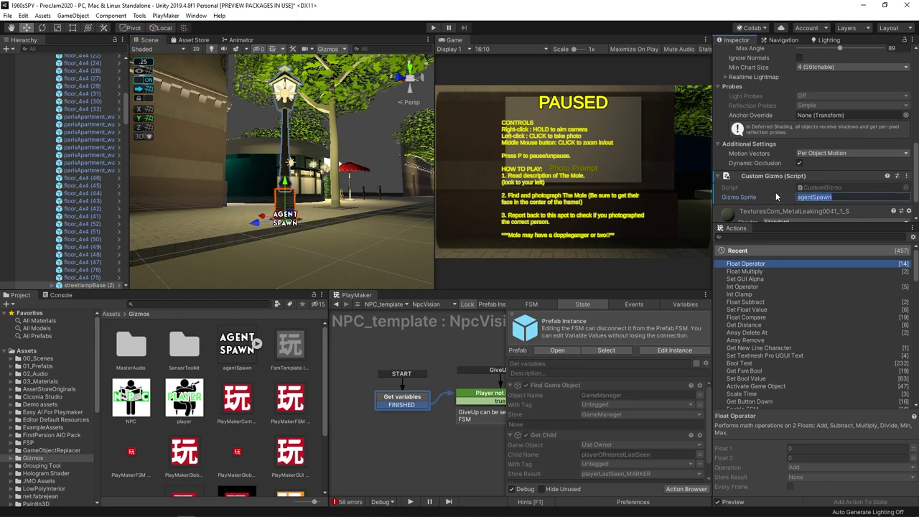
- Try lamp as the street lamp's Gizmo Sprite name, clear the name and open the Custom Gizmo component's options
{"action": "type", "text": "lamp"}
{"action": "key", "text": "BackSpace"}
{"action": "key", "text": "BackSpace"}
{"action": "key", "text": "BackSpace"}
{"action": "key", "text": "BackSpace"}
{"action": "right_click", "coordinate": [765, 175]}
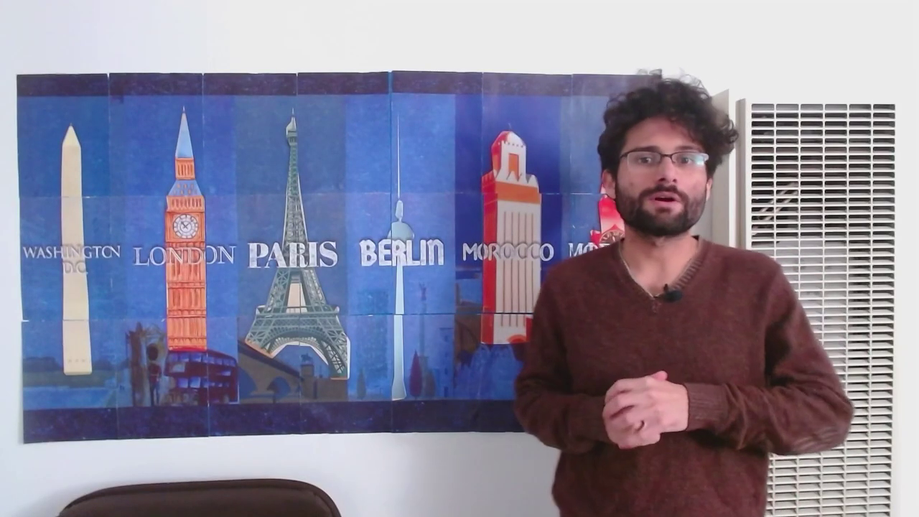